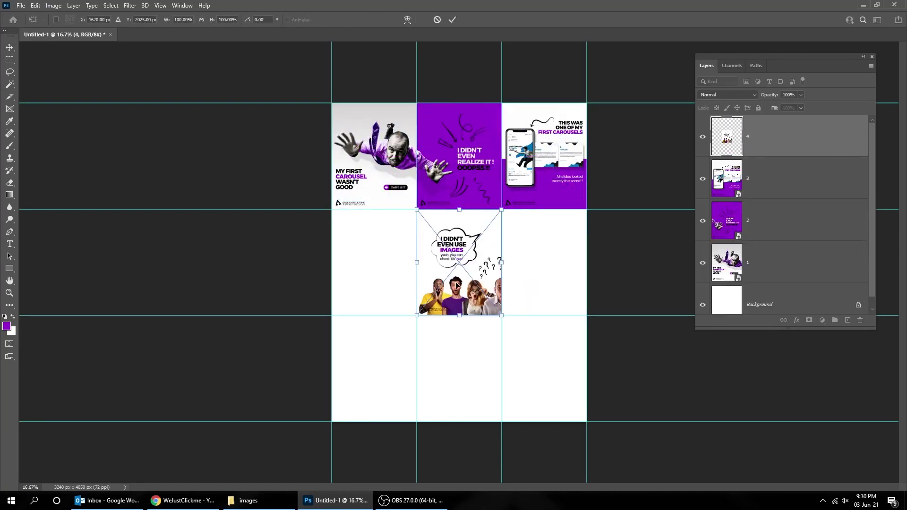
- Position slides 4 through 8 in their grid cells, committing each placement
drag(456, 284, 372, 283)
key(Return)
key(Return)
drag(459, 262, 544, 262)
key(Return)
drag(460, 309, 375, 416)
key(Return)
drag(457, 287, 457, 393)
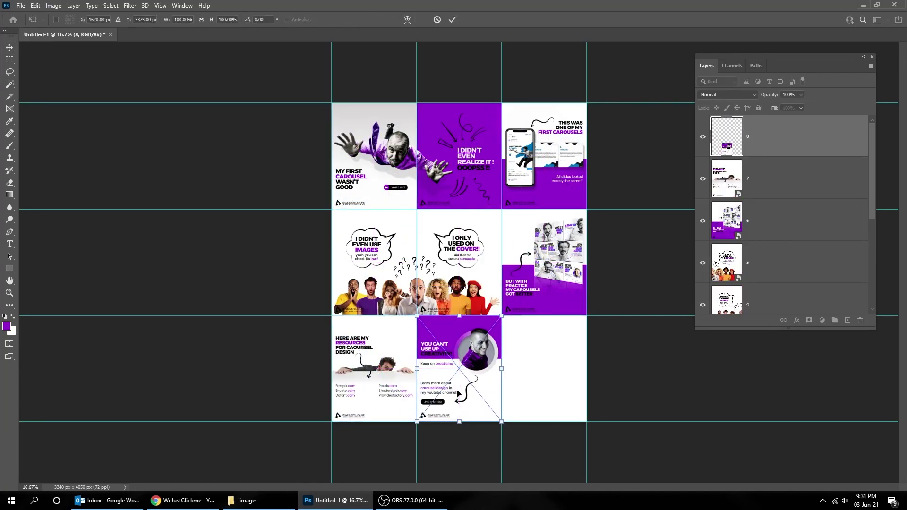
key(Return)
- Marquee the empty bottom-right cell, fill it purple, and hide the guides
key(m)
drag(502, 316, 587, 422)
key(ctrl+semicolon)
key(v)
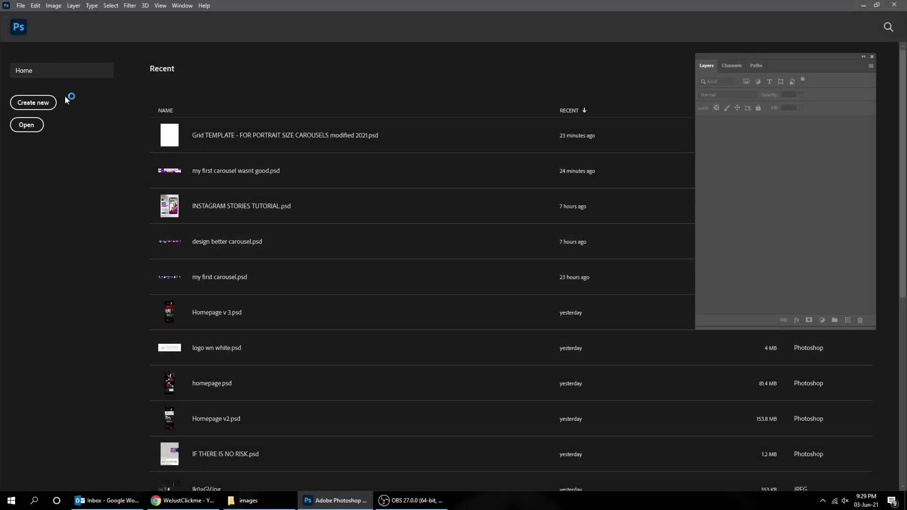
- Create a 3240 × 4050 px document at 72 ppi, RGB Color, white background
click(41, 103)
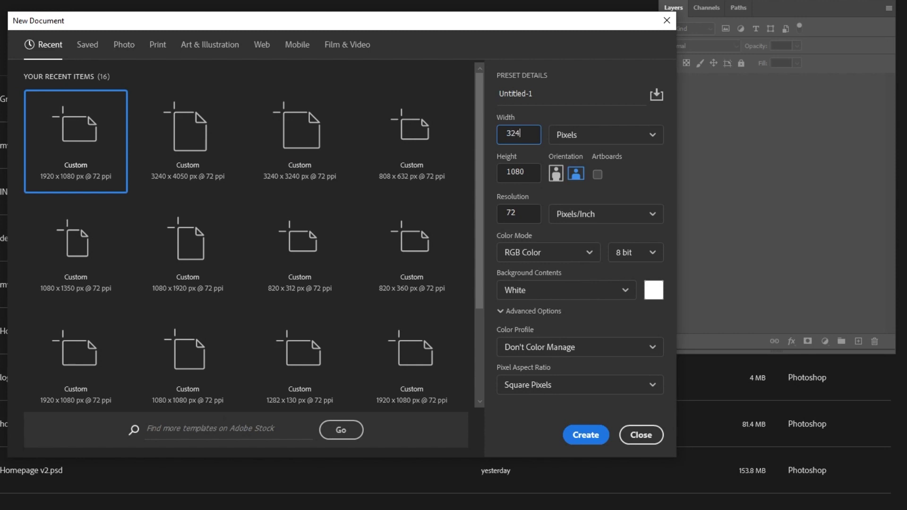
key(Tab)
key(Tab)
key(Tab)
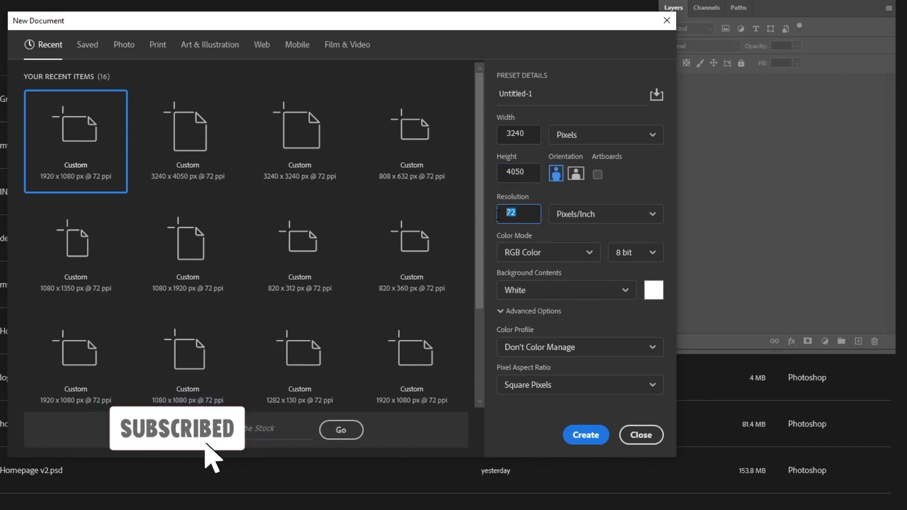
text(72)
click(544, 253)
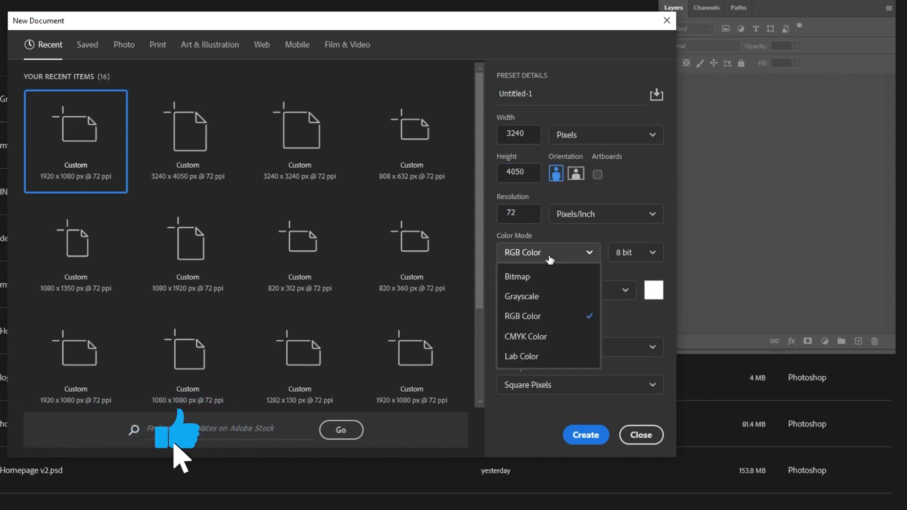
click(551, 316)
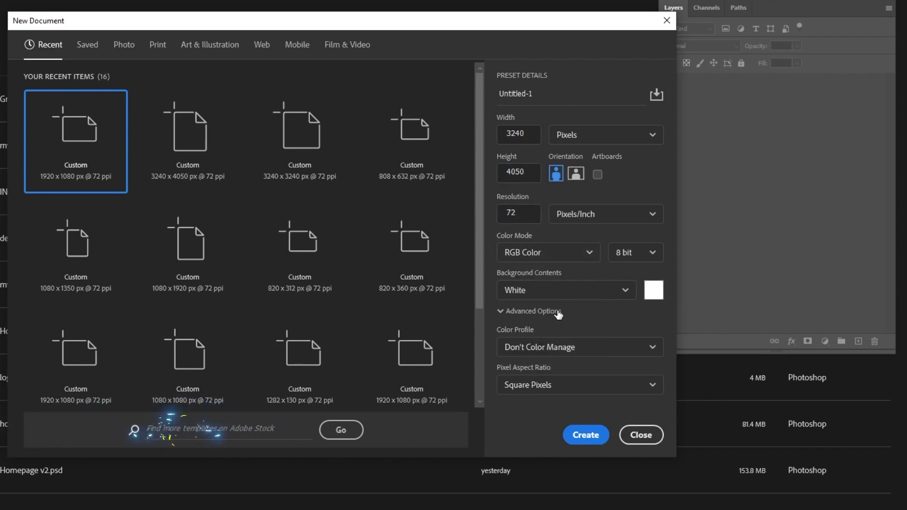
click(591, 297)
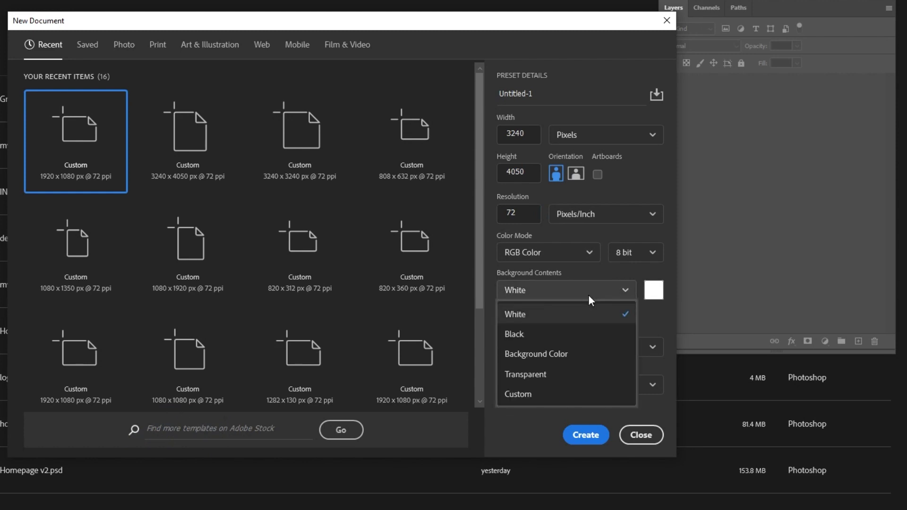
click(581, 316)
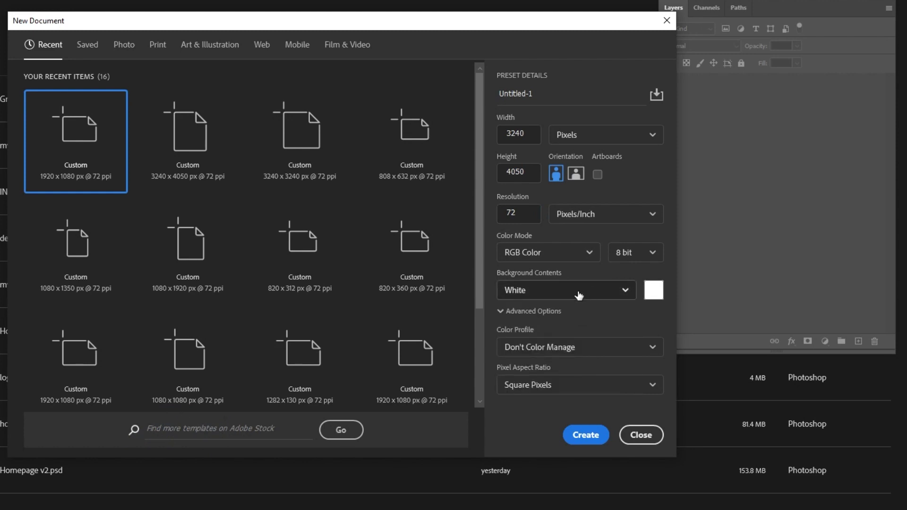
click(591, 434)
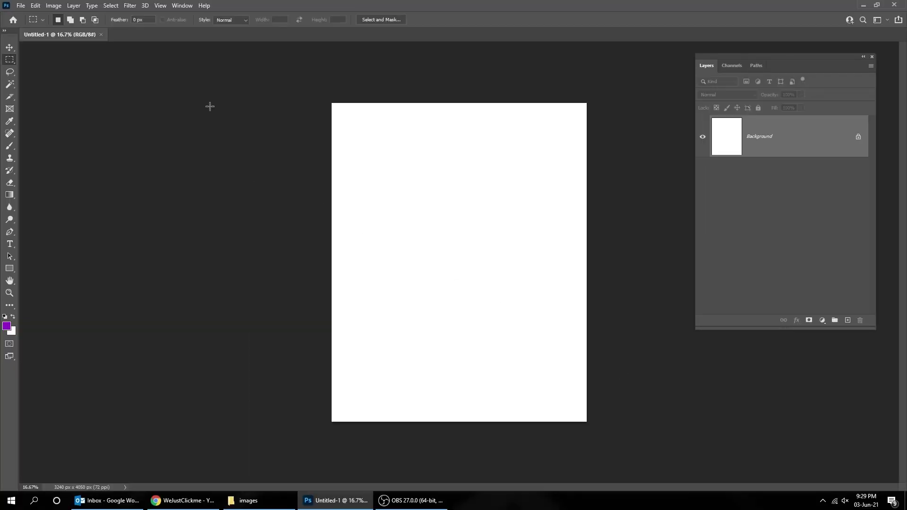
- Apply a New Guide Layout of 3 columns and 3 rows to the blank canvas
click(165, 7)
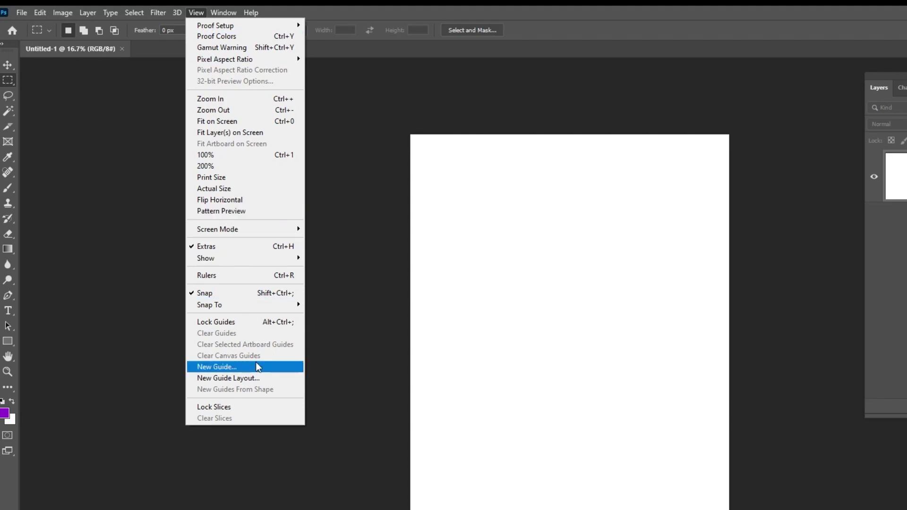
click(260, 378)
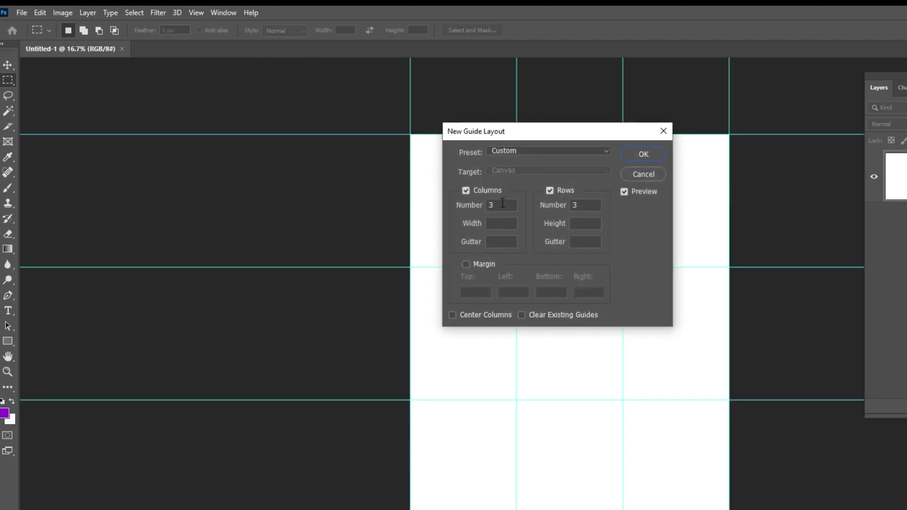
drag(540, 136, 354, 163)
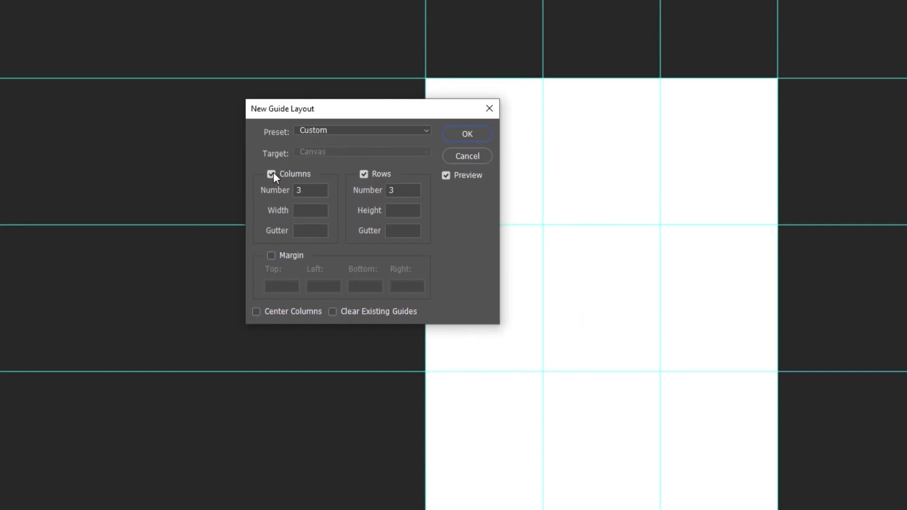
click(271, 221)
click(271, 174)
click(304, 190)
click(365, 174)
click(365, 174)
click(399, 189)
drag(406, 113, 309, 107)
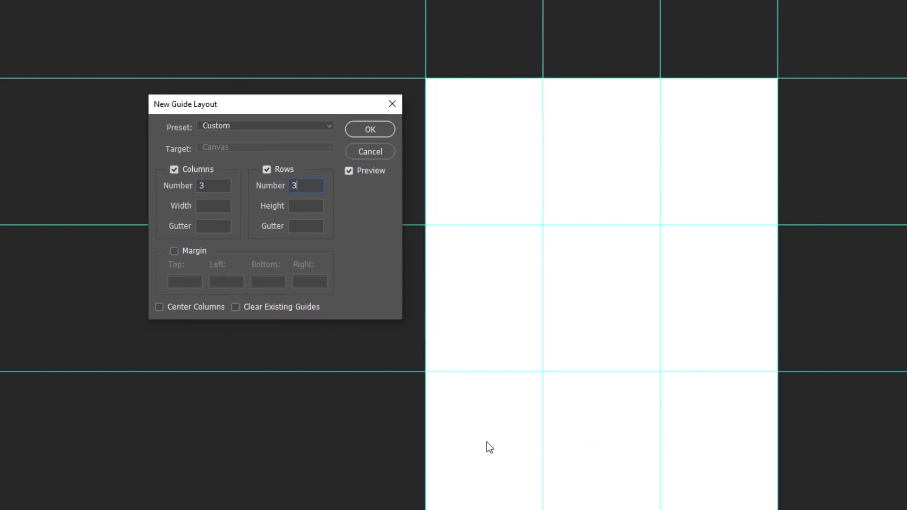
click(377, 129)
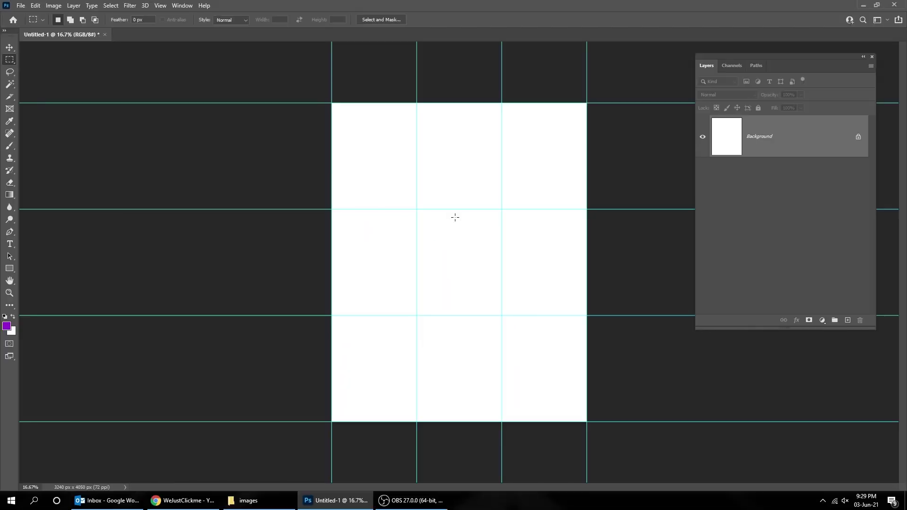
- Lock the guides, switch to the Move tool, and check the Snap To guides setting
click(160, 5)
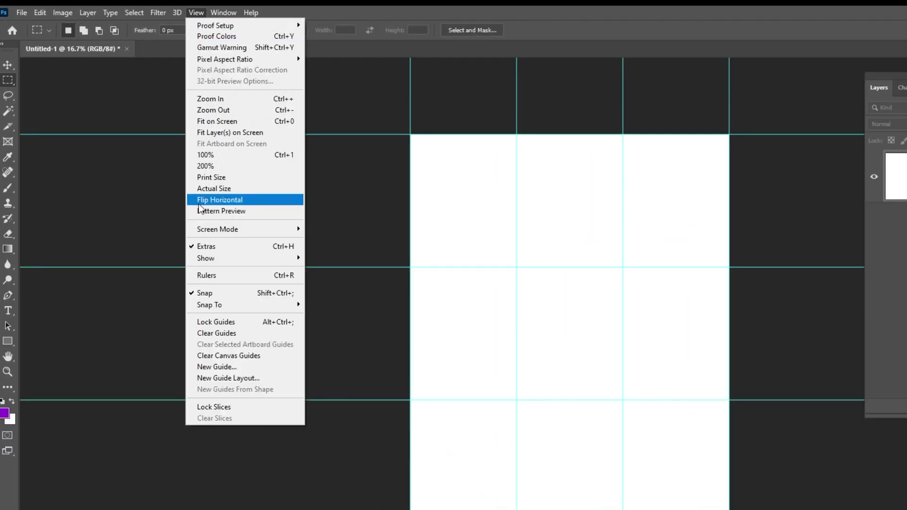
click(247, 321)
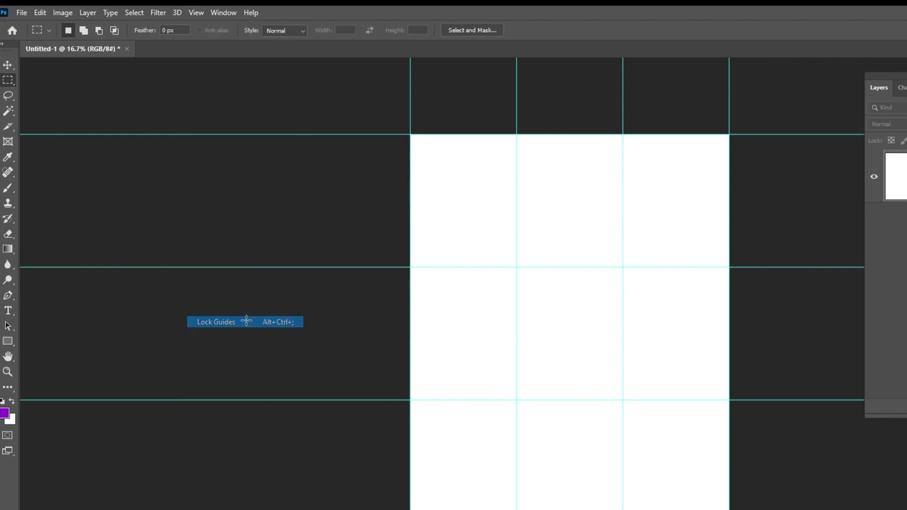
key(v)
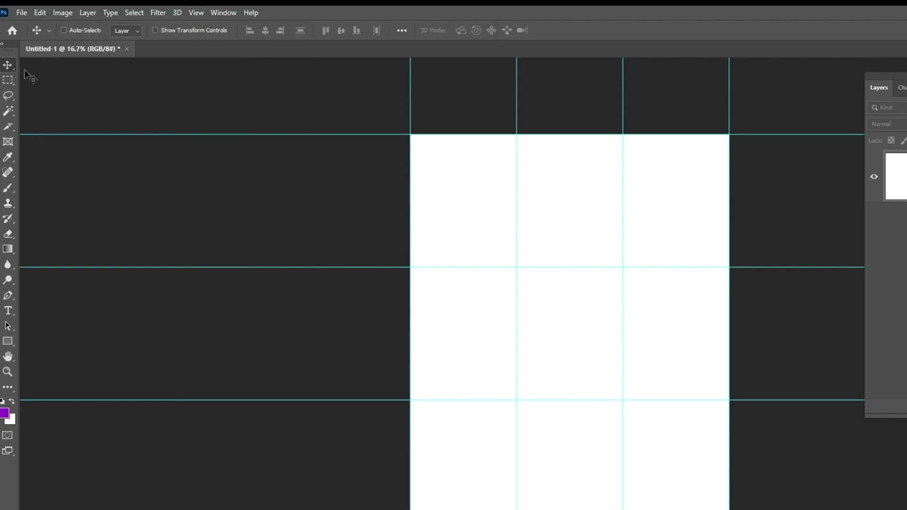
click(196, 13)
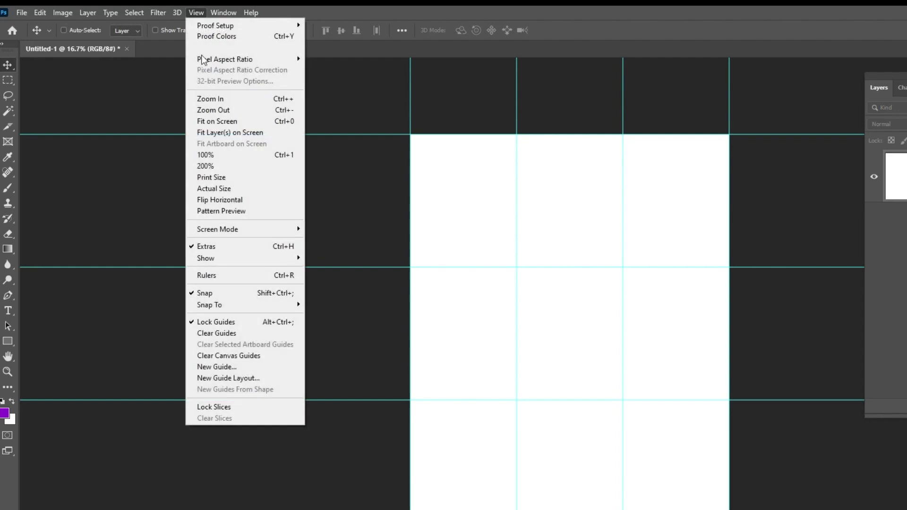
mouse_move(243, 308)
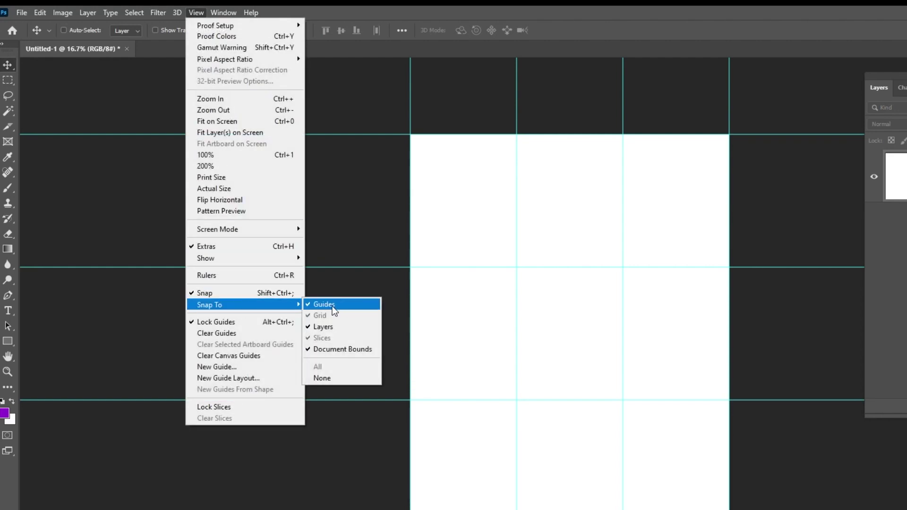
click(321, 466)
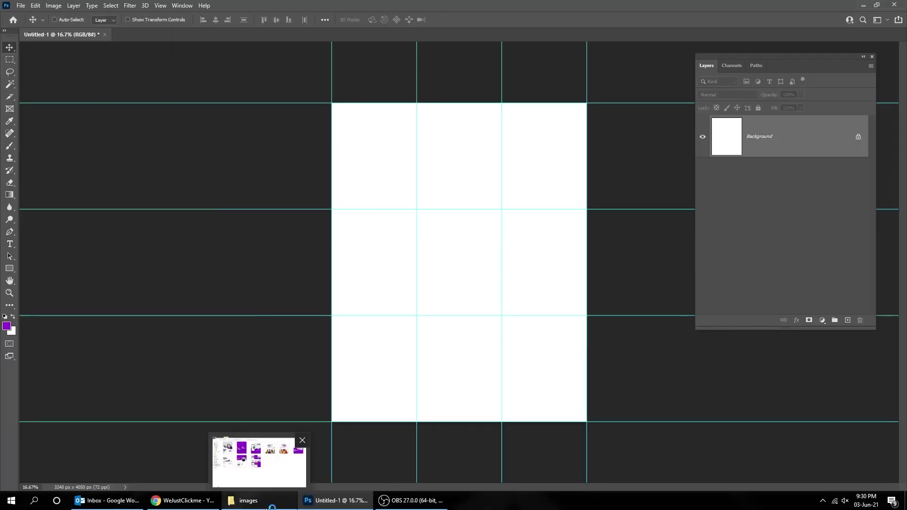
- Drag slides 1–3 from Explorer into the top-row cells, committing each
click(265, 500)
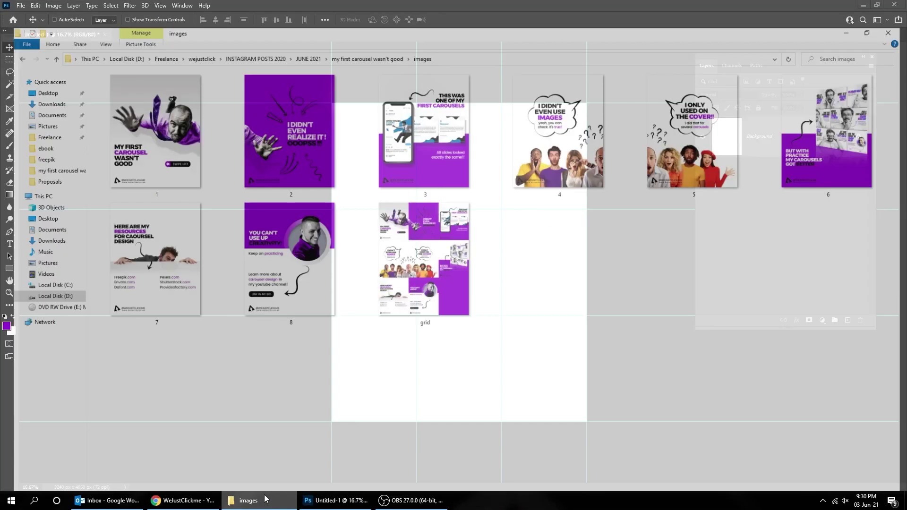
drag(161, 119, 391, 196)
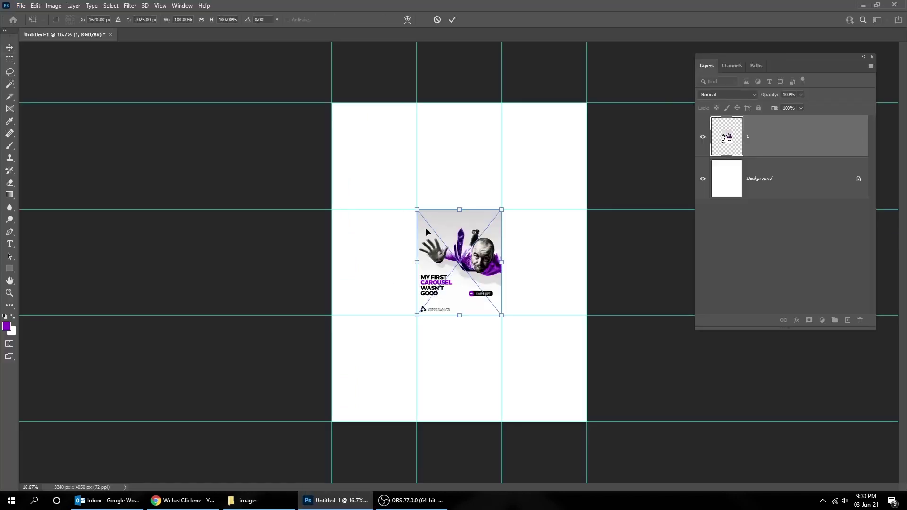
drag(427, 231, 370, 137)
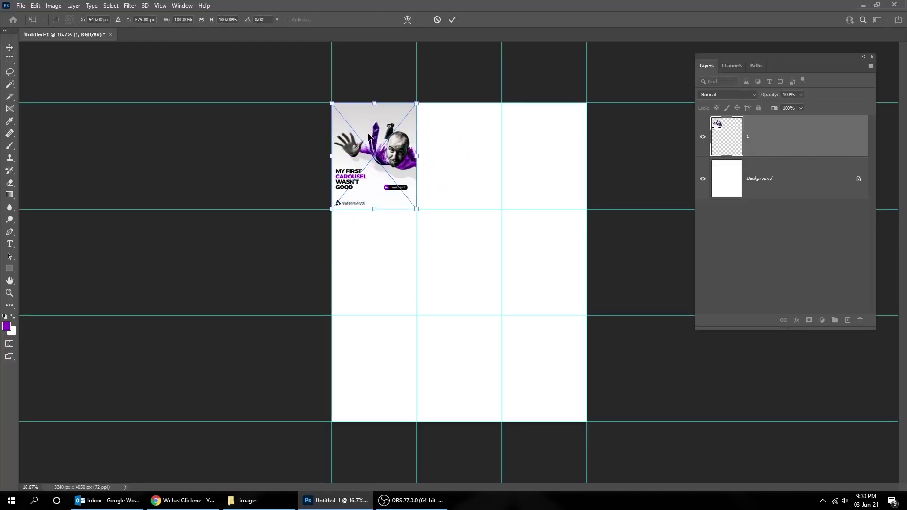
key(Return)
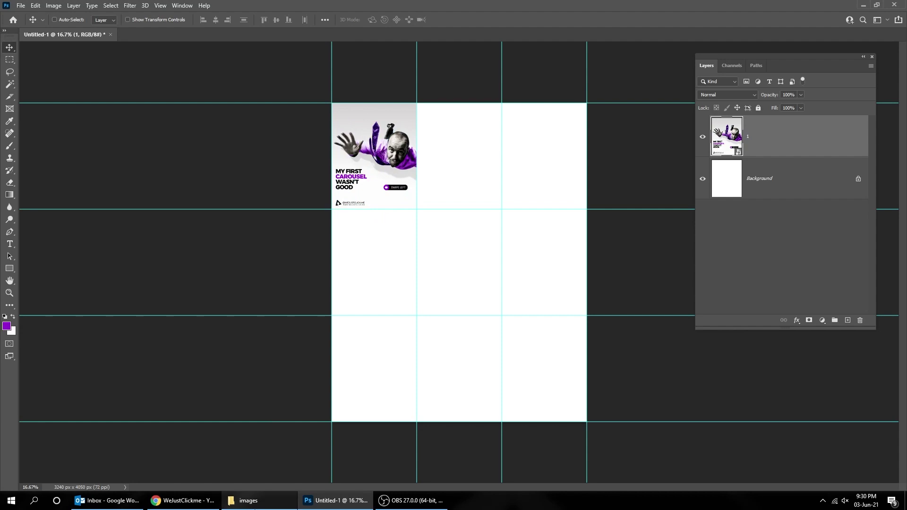
click(248, 500)
drag(277, 164, 456, 191)
key(Return)
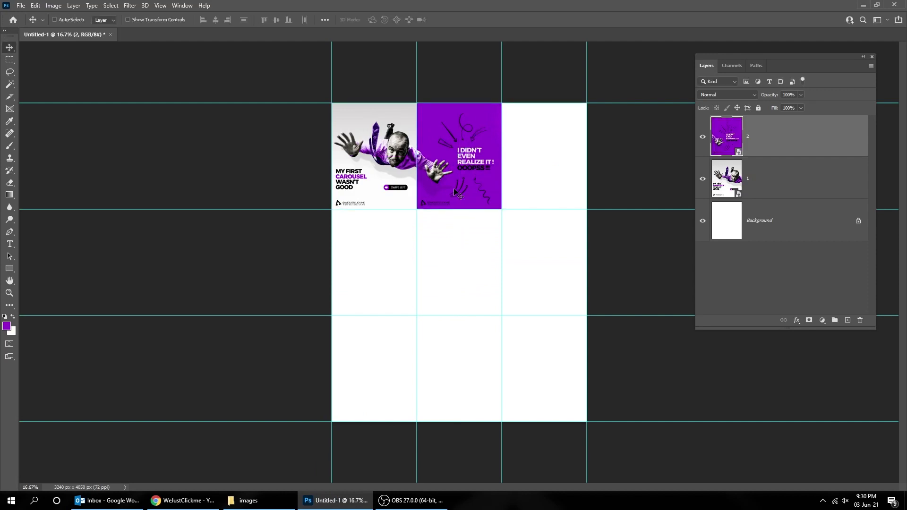
click(248, 501)
drag(419, 109, 459, 358)
drag(517, 269, 543, 172)
key(Return)
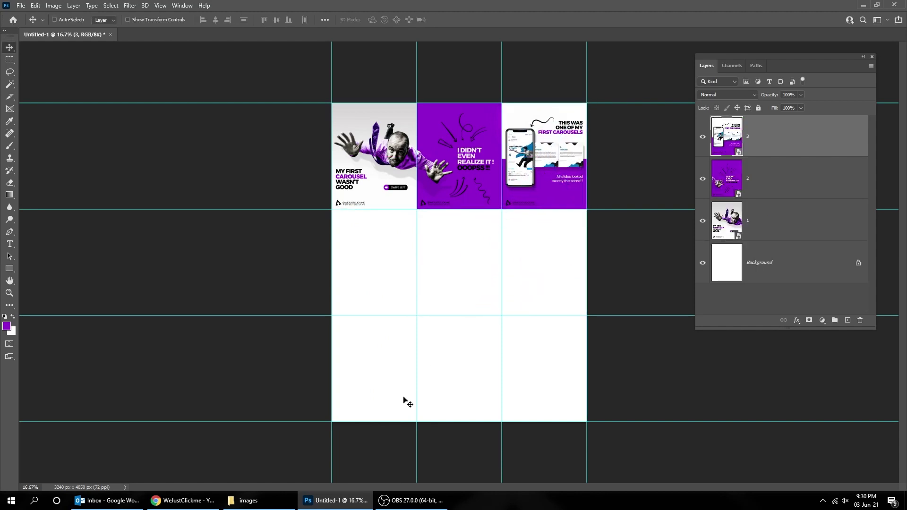
- Place slides 4–6 into the middle-left, centre and middle-right cells
click(249, 500)
drag(557, 109, 449, 331)
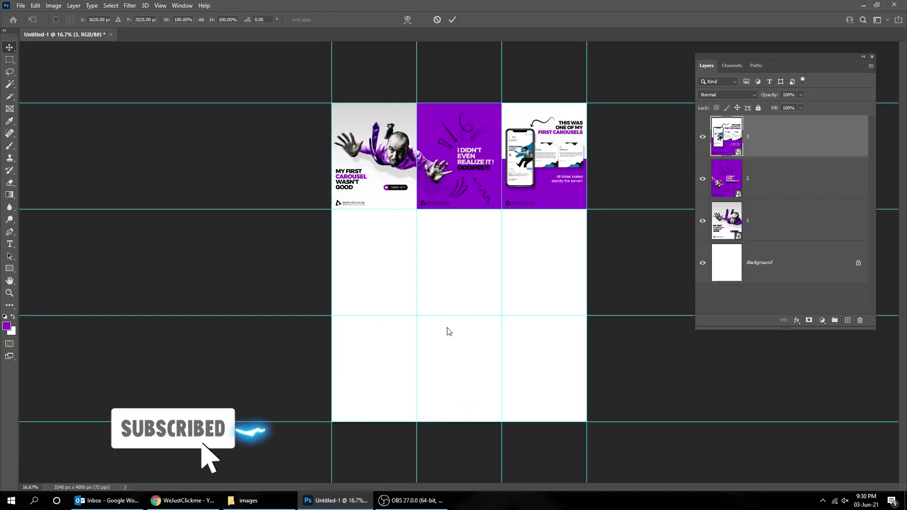
drag(461, 284, 374, 284)
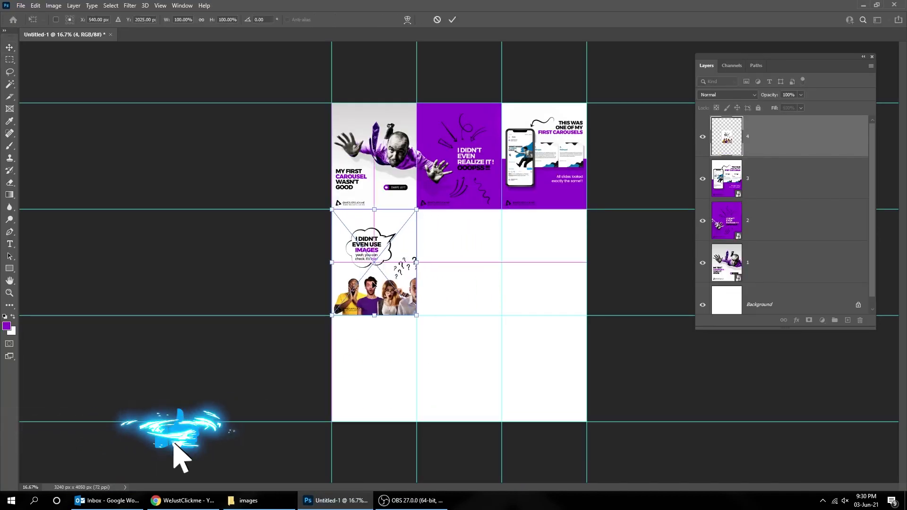
key(Return)
click(262, 500)
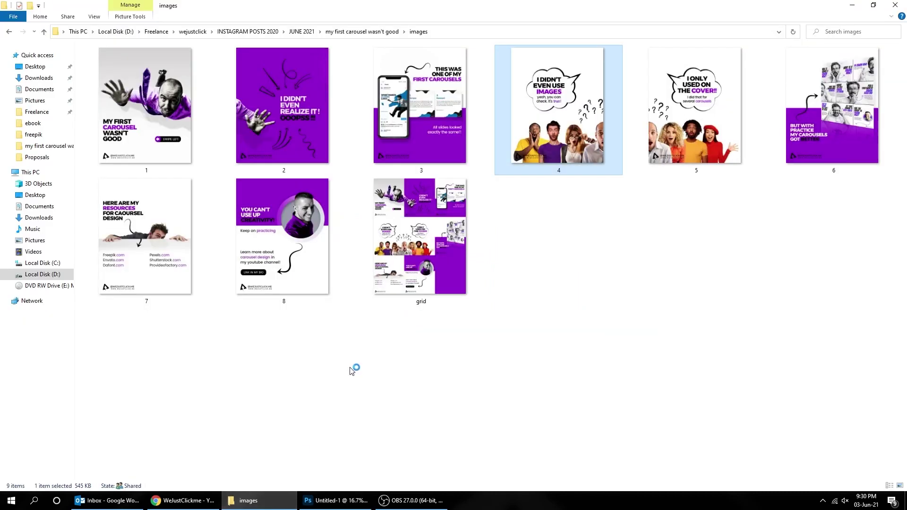
drag(695, 156, 435, 371)
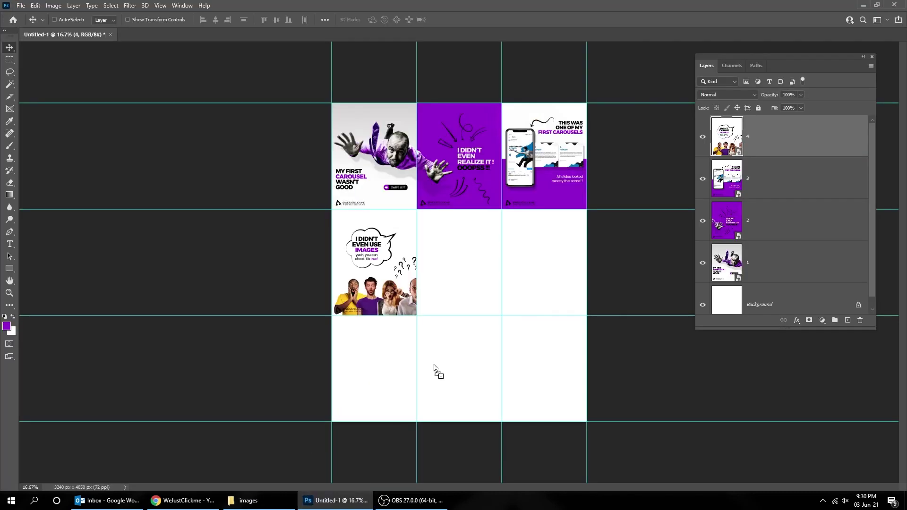
key(Return)
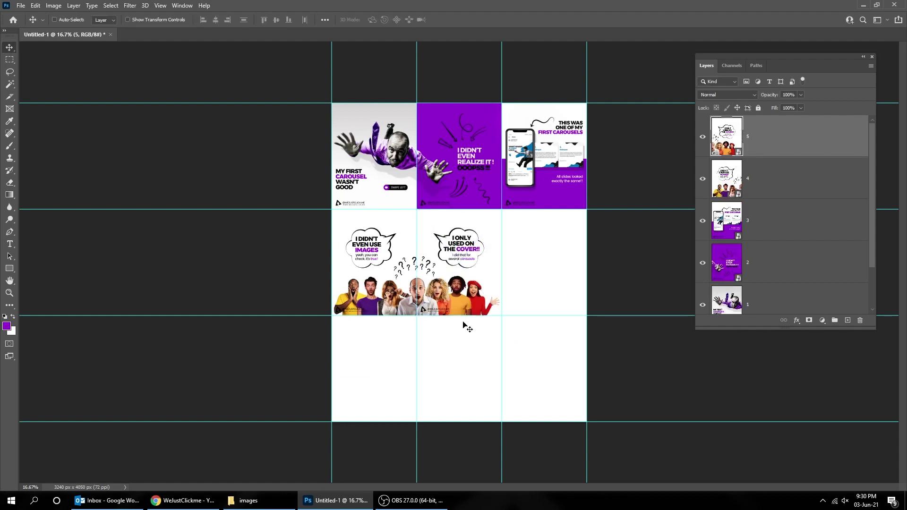
click(265, 501)
drag(809, 142, 375, 464)
drag(543, 305, 543, 305)
drag(466, 281, 551, 282)
key(Return)
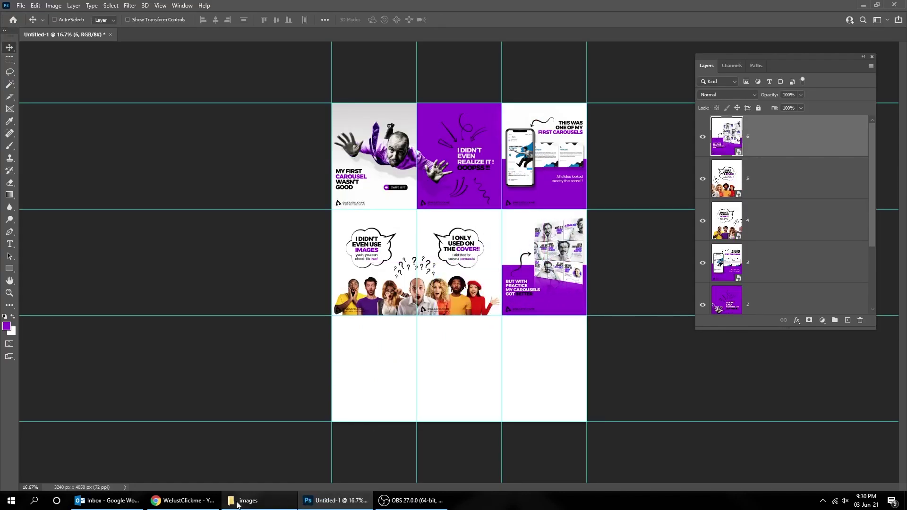
- Place slides 7 and 8 into the bottom-left and bottom-middle cells
click(250, 500)
drag(199, 305, 361, 401)
drag(459, 307, 374, 413)
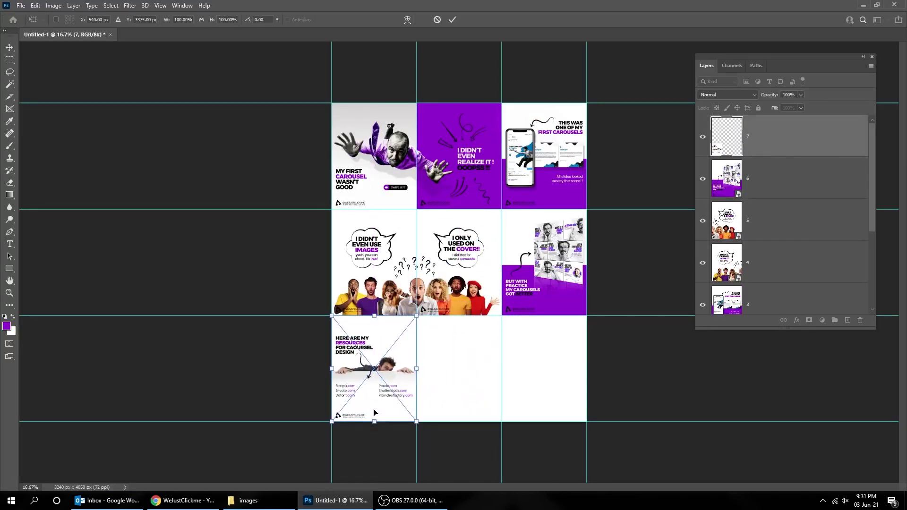
key(Return)
click(272, 497)
drag(293, 284, 457, 396)
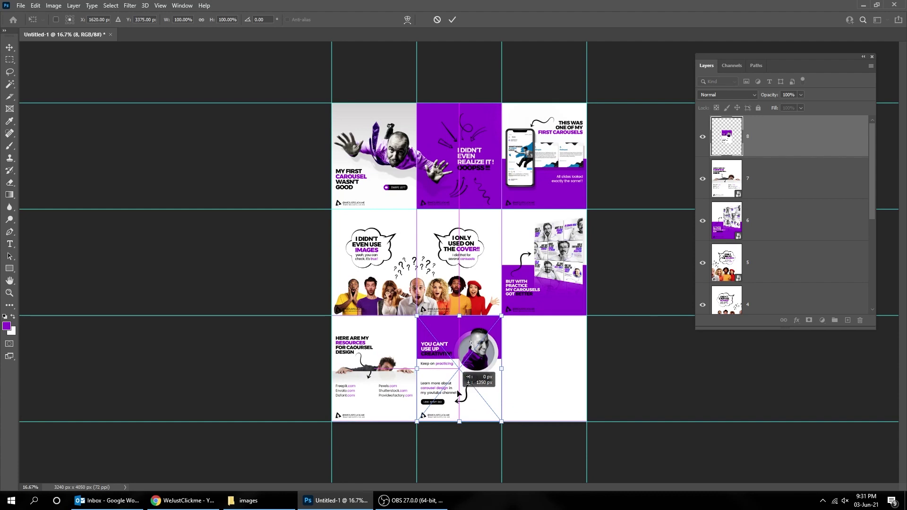
key(Return)
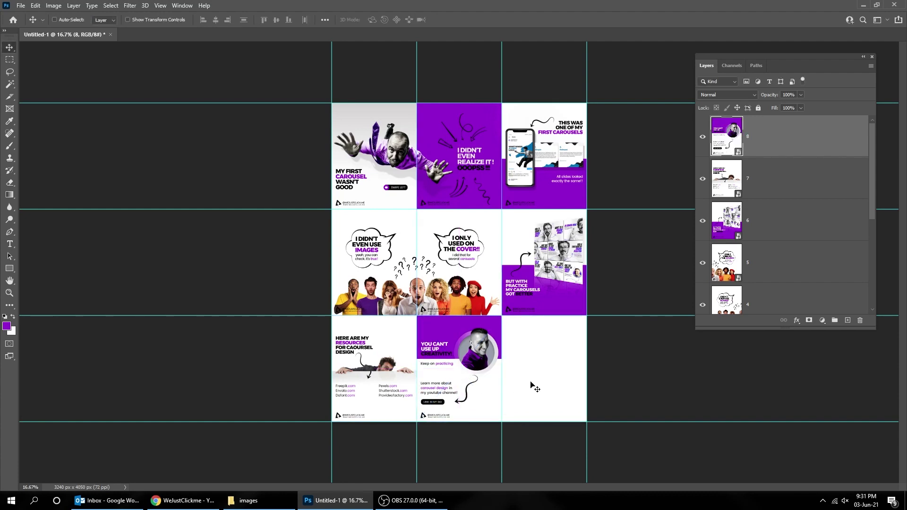
key(m)
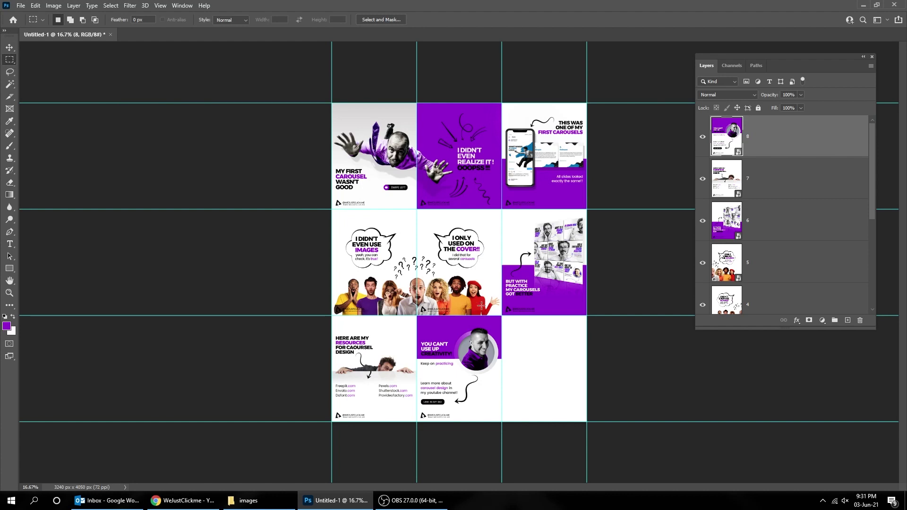
- Select the bottom-right cell and add a #9107ce purple Solid Color fill layer
drag(501, 315, 614, 418)
click(823, 320)
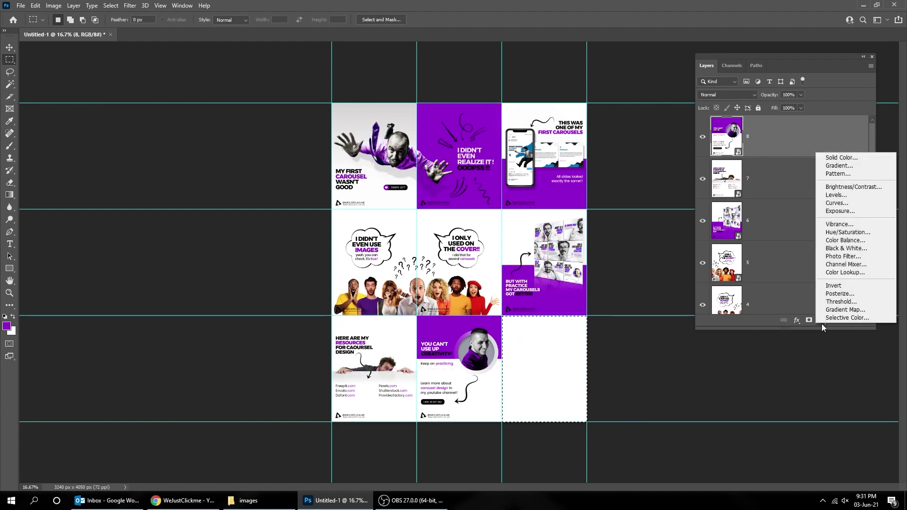
click(838, 160)
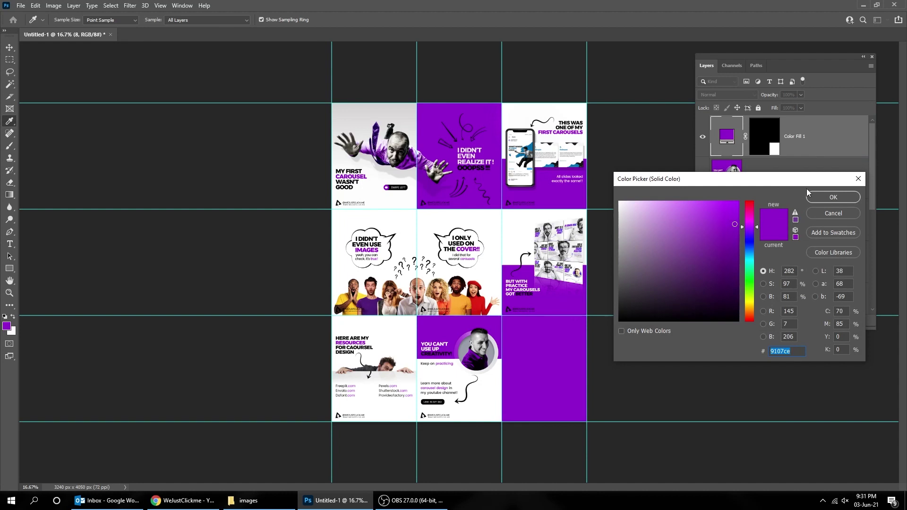
click(829, 198)
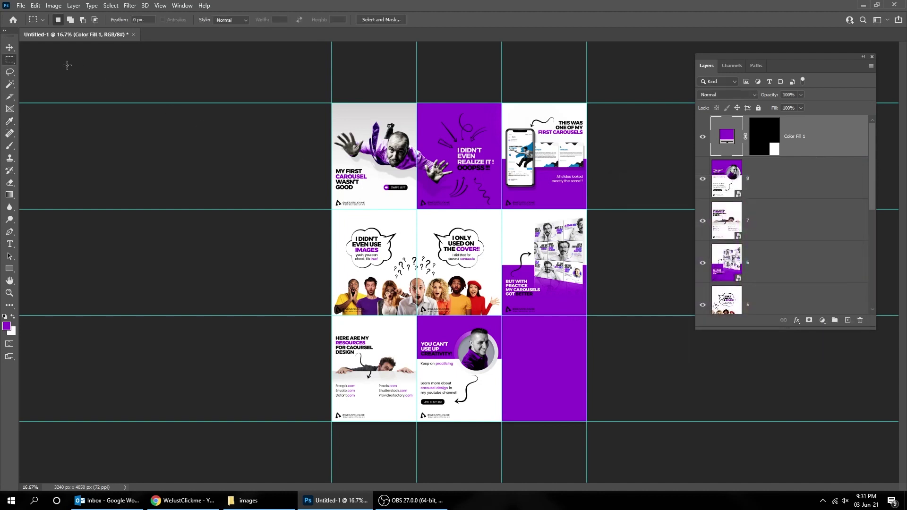
- Switch to the Move tool, hide the guides, and enlarge the view
click(12, 48)
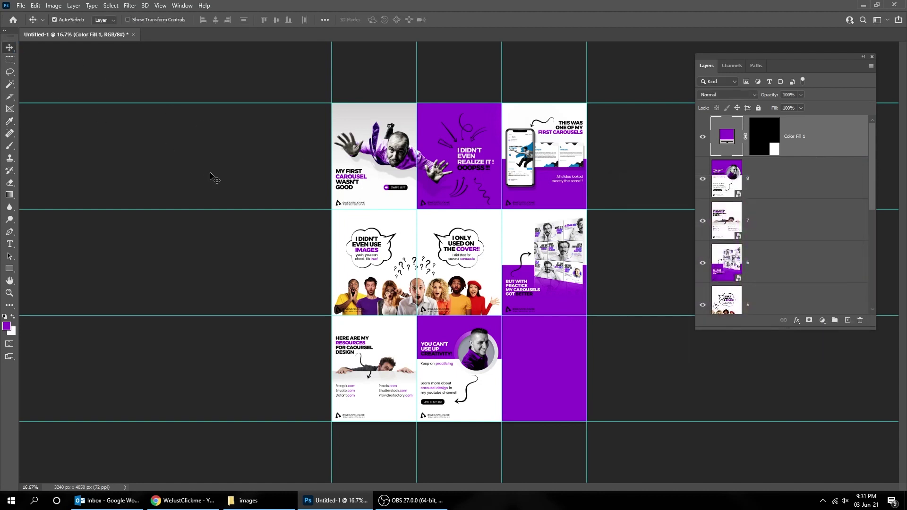
key(ctrl+semicolon)
key(ctrl+plus)
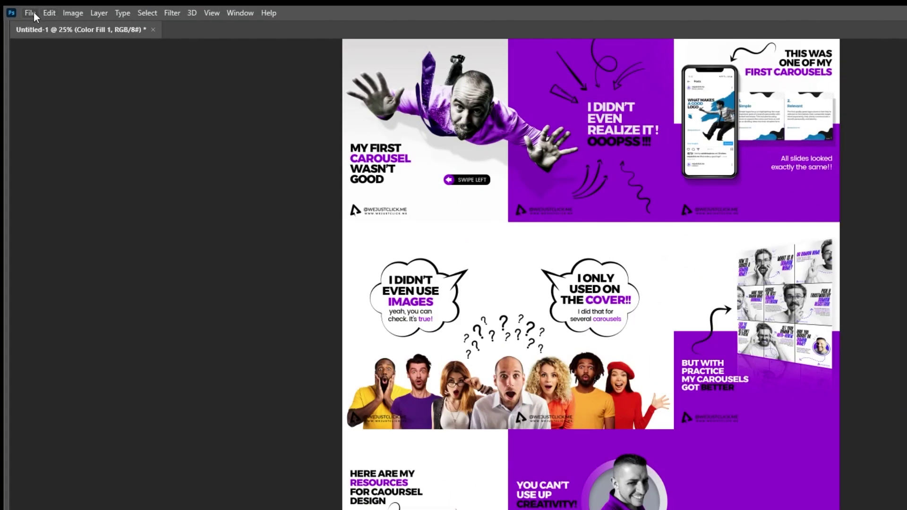
click(31, 13)
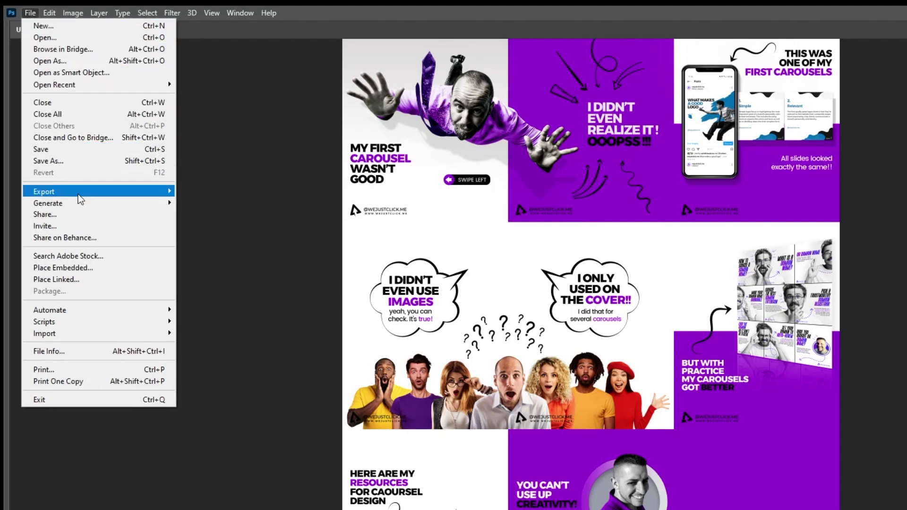
- Open the legacy Save for Web export and zoom the preview to 12%
mouse_move(174, 194)
click(239, 234)
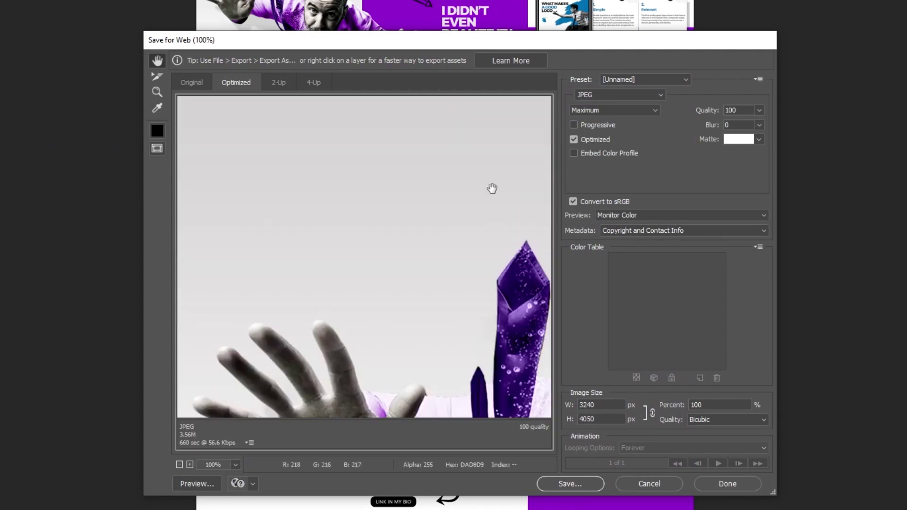
right_click(445, 230)
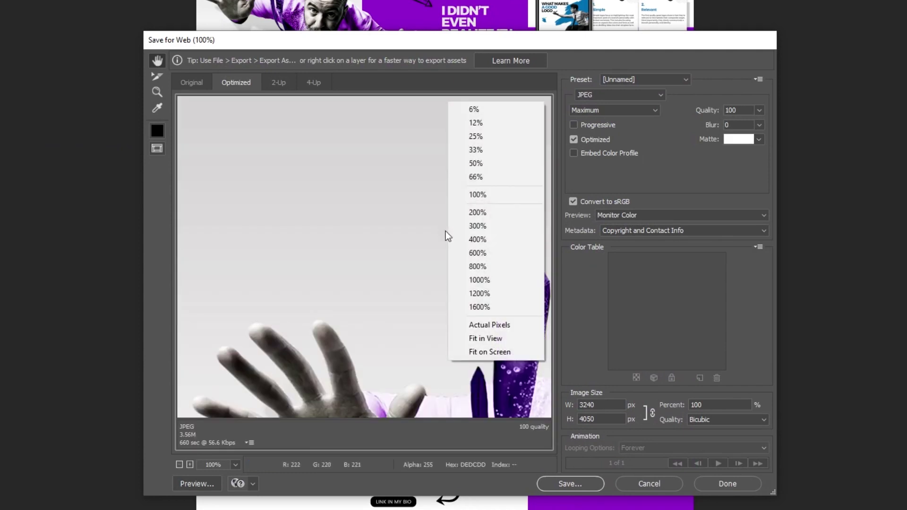
click(490, 107)
right_click(360, 220)
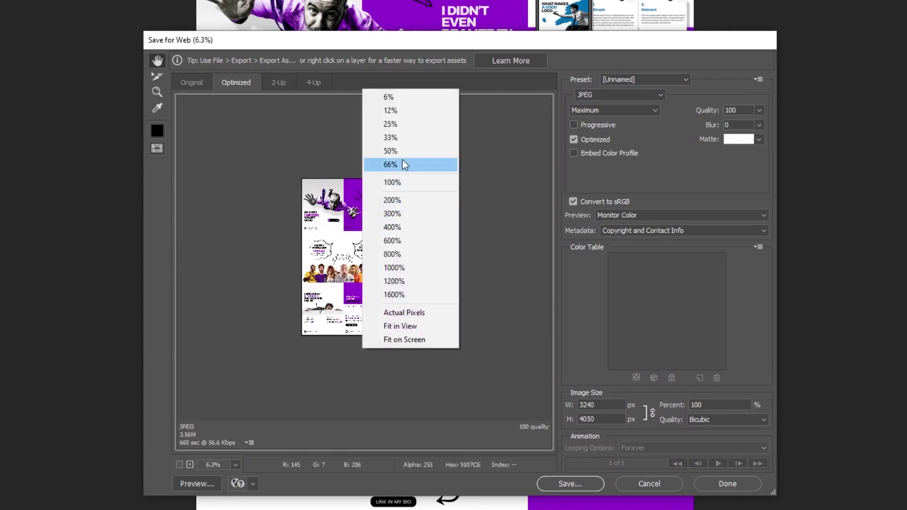
click(403, 137)
right_click(420, 194)
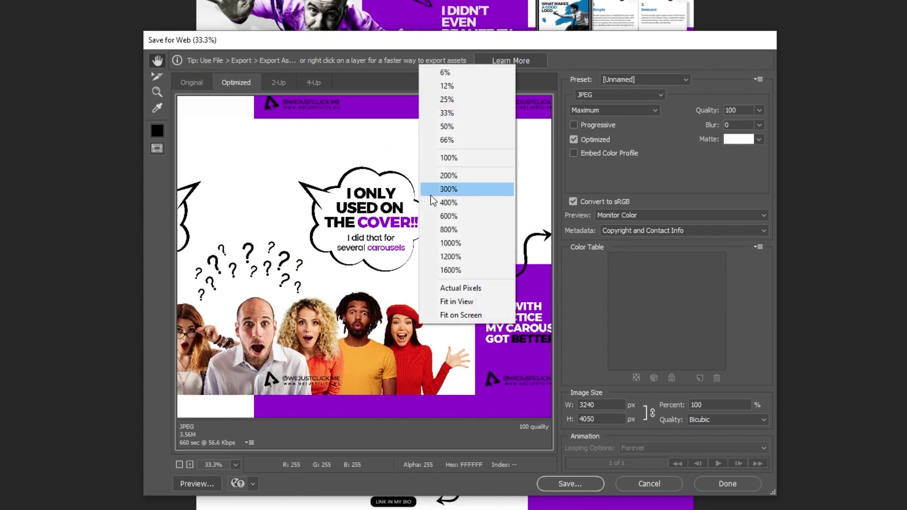
click(459, 91)
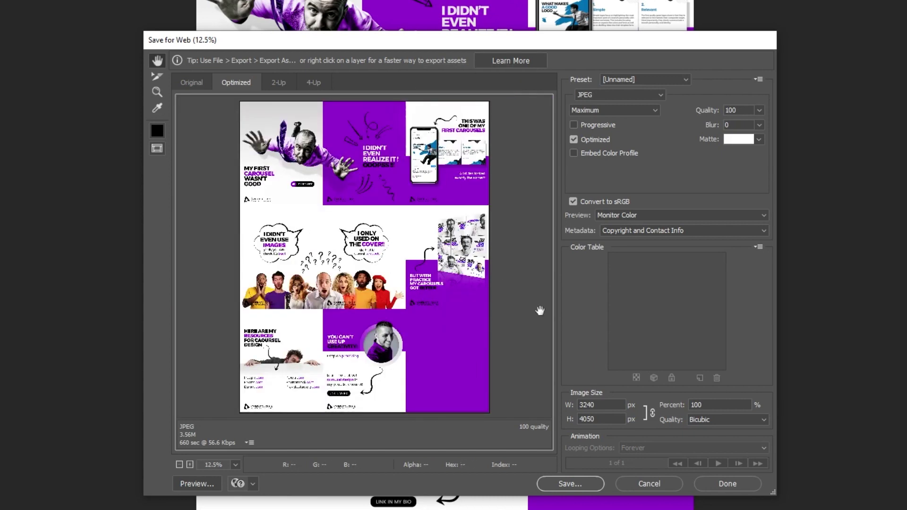
- Keep JPEG format at quality 100 and save the export
click(652, 96)
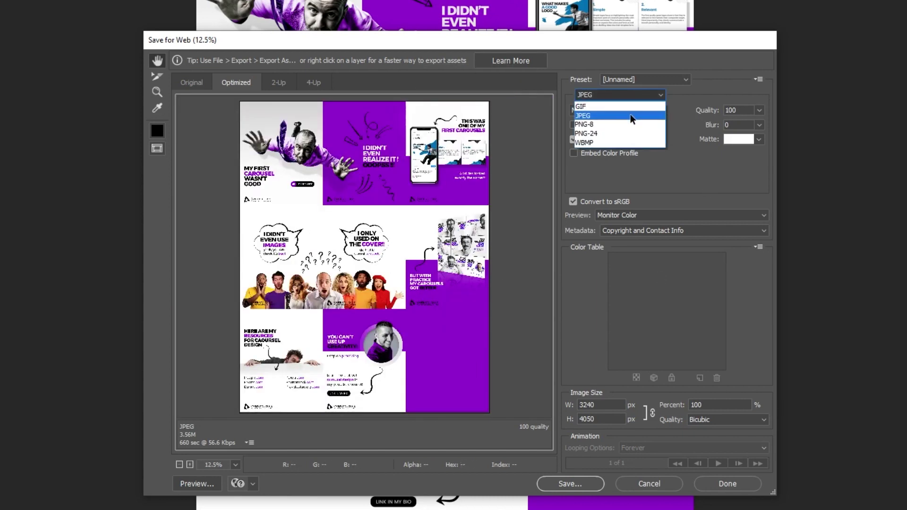
click(630, 115)
click(759, 111)
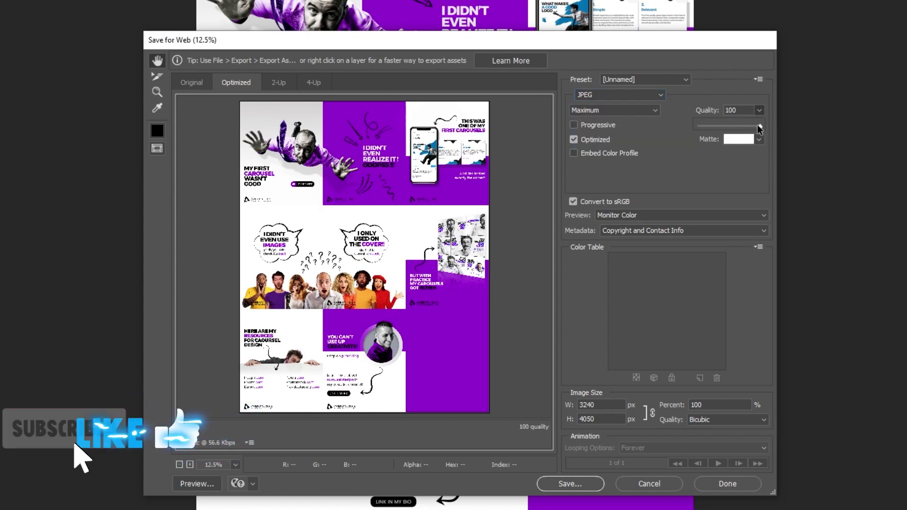
click(765, 121)
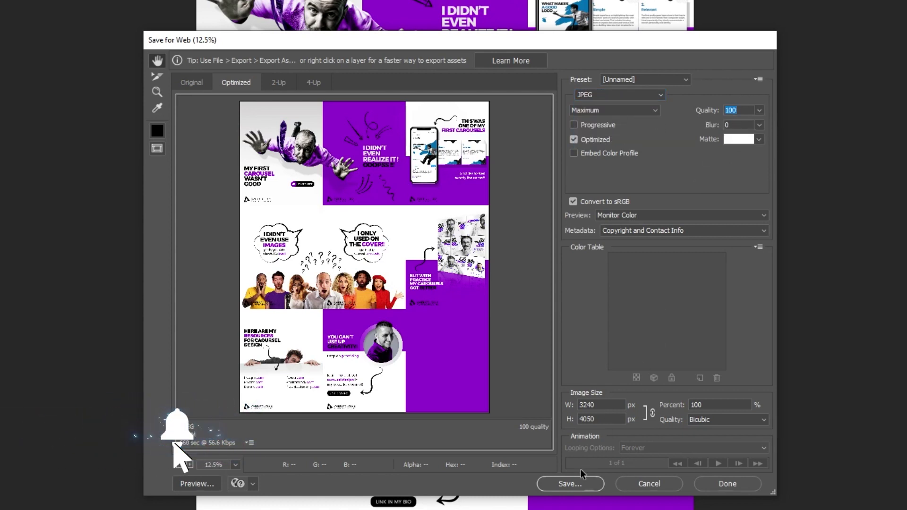
click(578, 482)
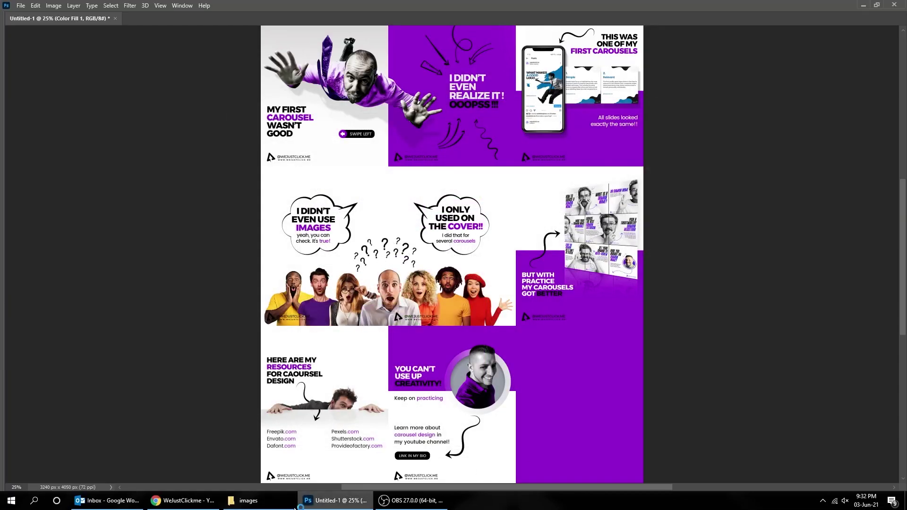
- Save the export as grid.jpg, view it in Photos, then return to Photoshop
click(248, 501)
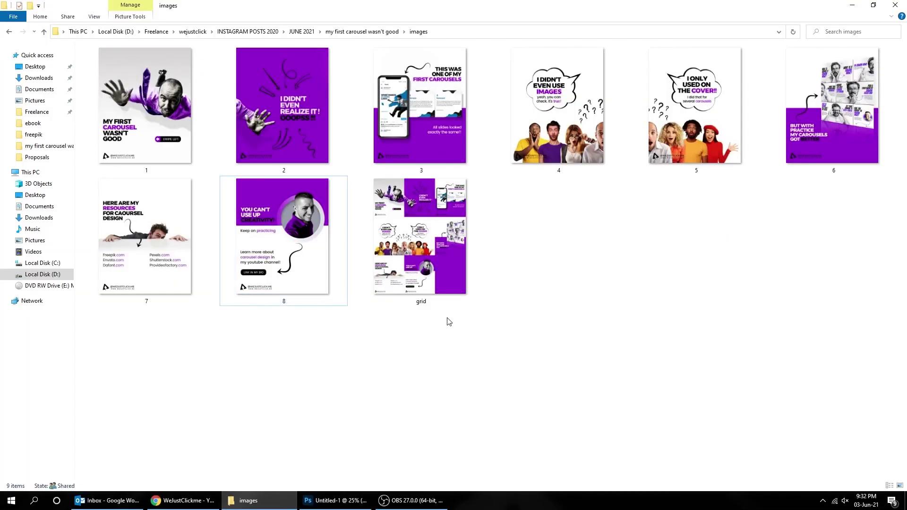
click(431, 282)
double_click(431, 282)
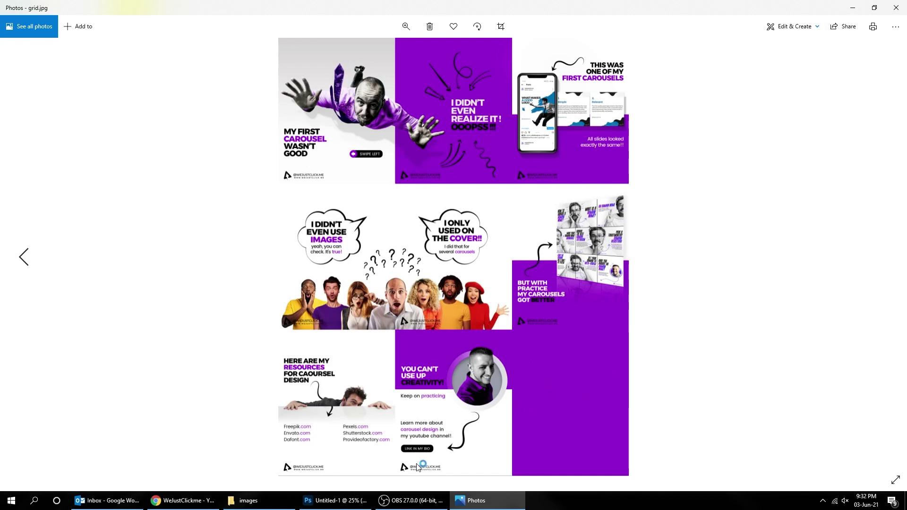
click(337, 501)
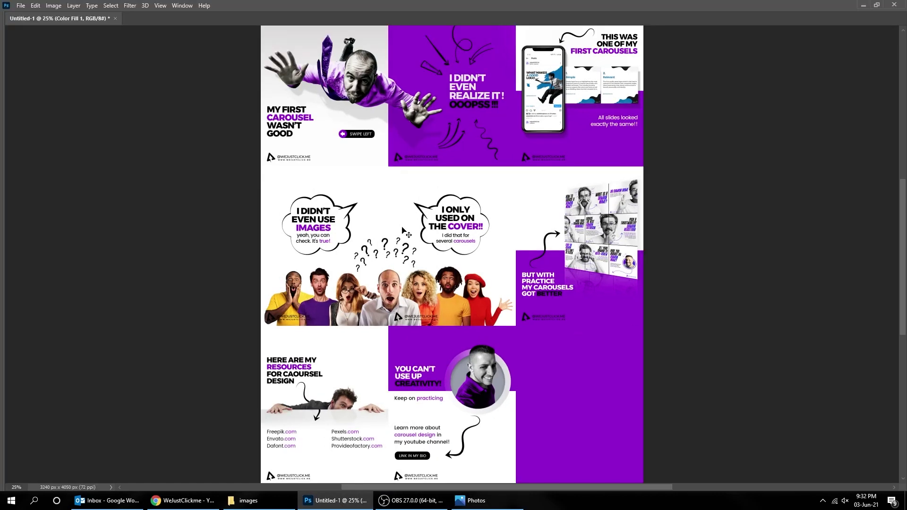
- Create a square 3240 × 3240 px document at 72 ppi, RGB Color, white background
click(19, 6)
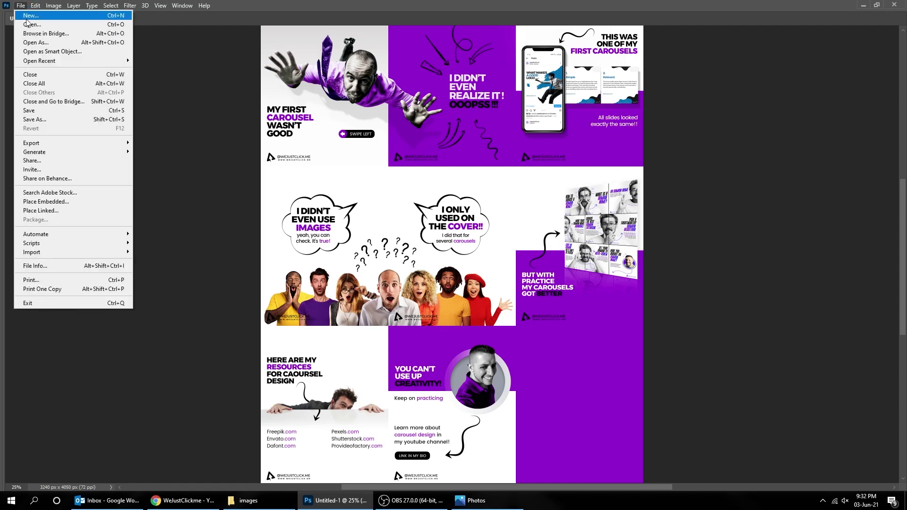
click(27, 18)
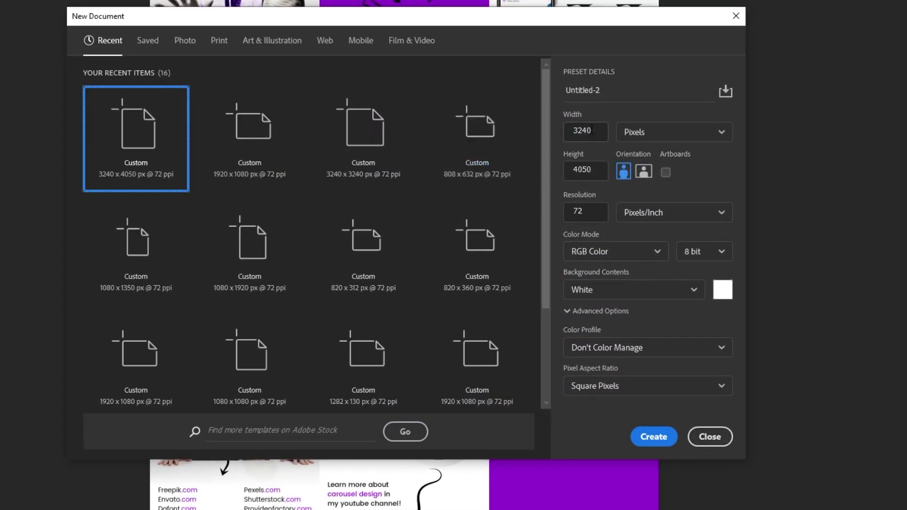
double_click(592, 130)
text(324)
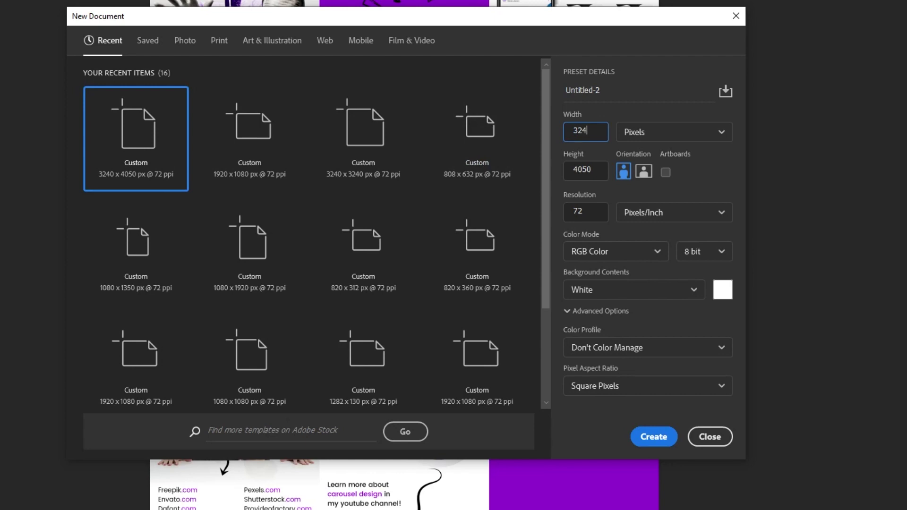
text(0)
key(Tab)
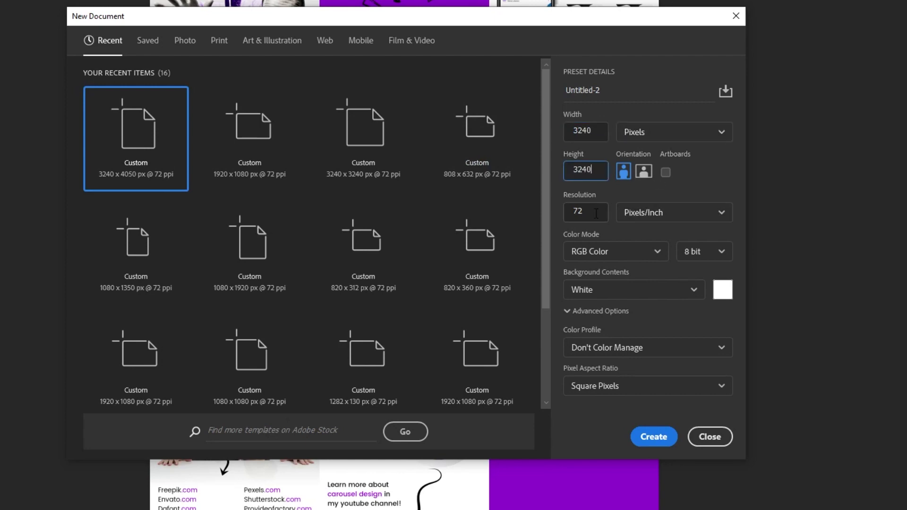
key(Tab)
text(7)
click(606, 249)
click(616, 315)
click(628, 294)
click(624, 313)
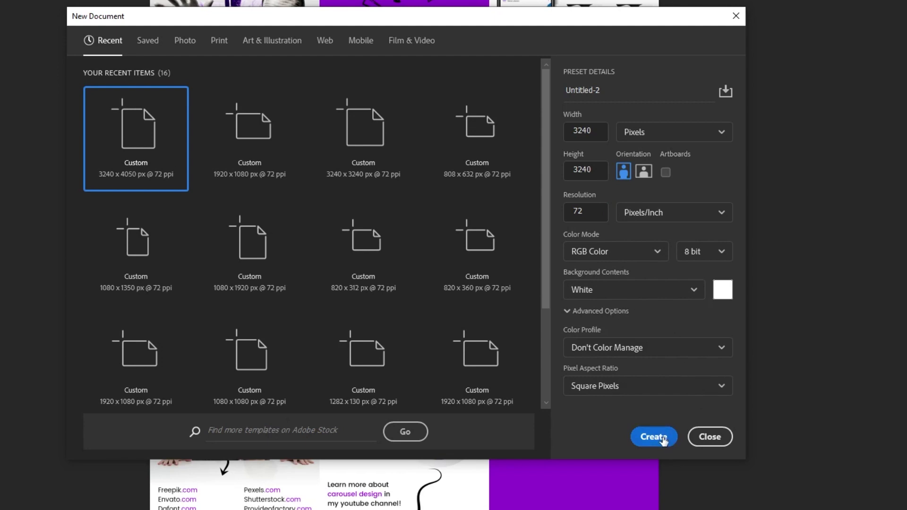
click(664, 441)
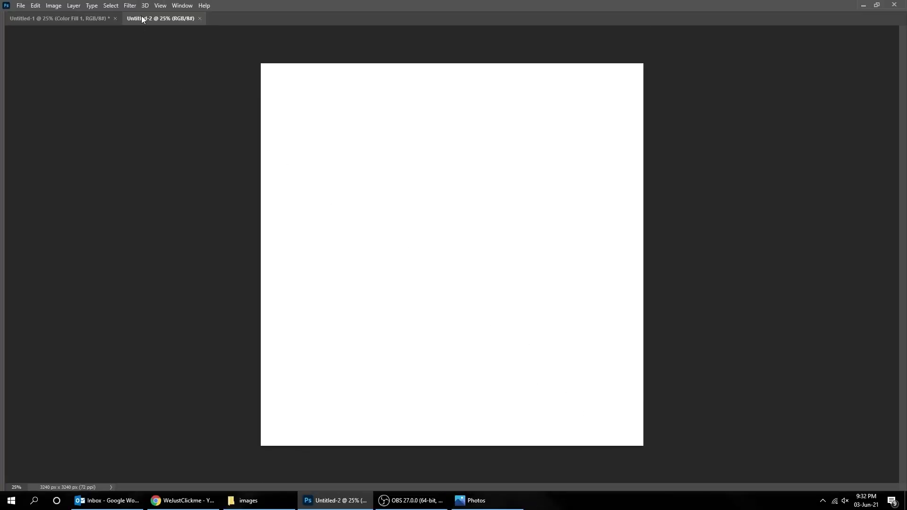
- Apply a New Guide Layout of 3 columns and 3 rows to the square canvas
click(160, 5)
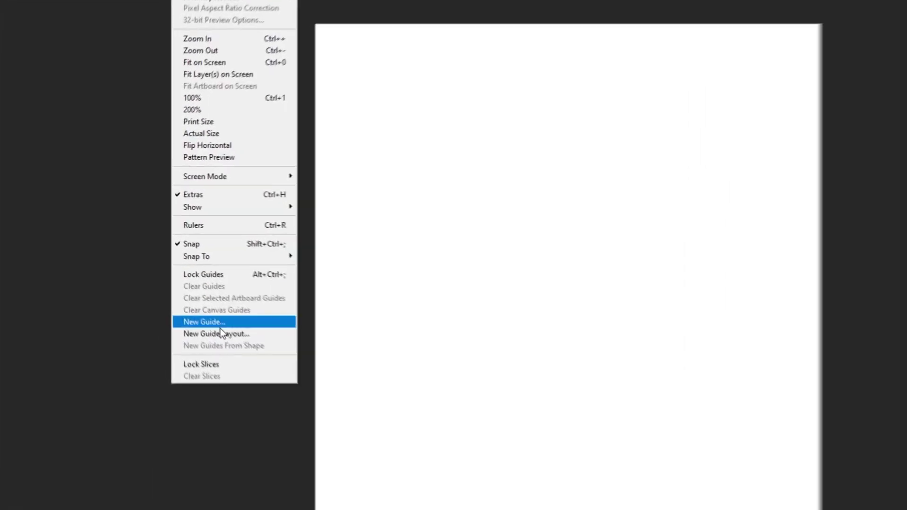
click(227, 334)
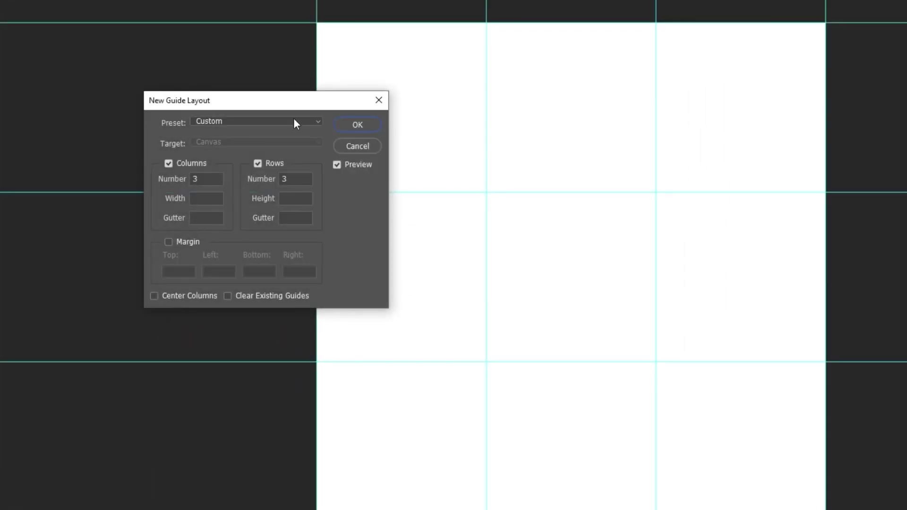
click(169, 163)
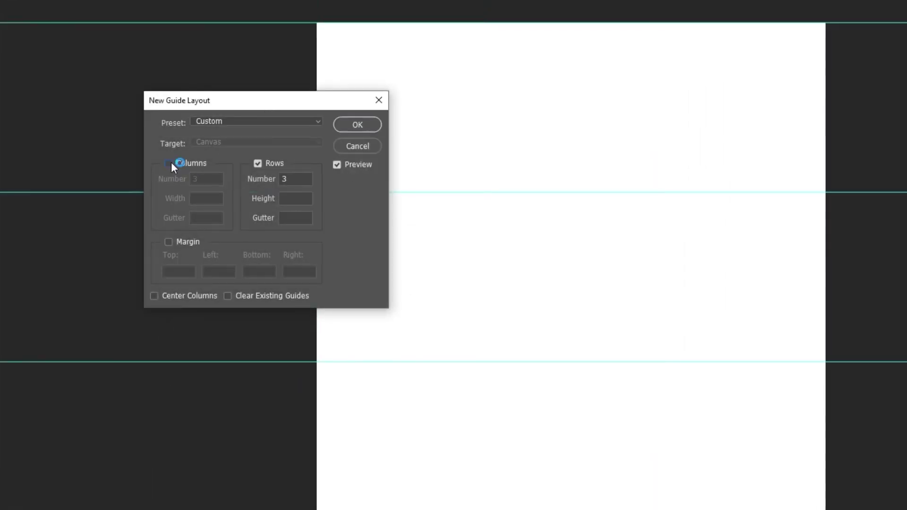
click(169, 163)
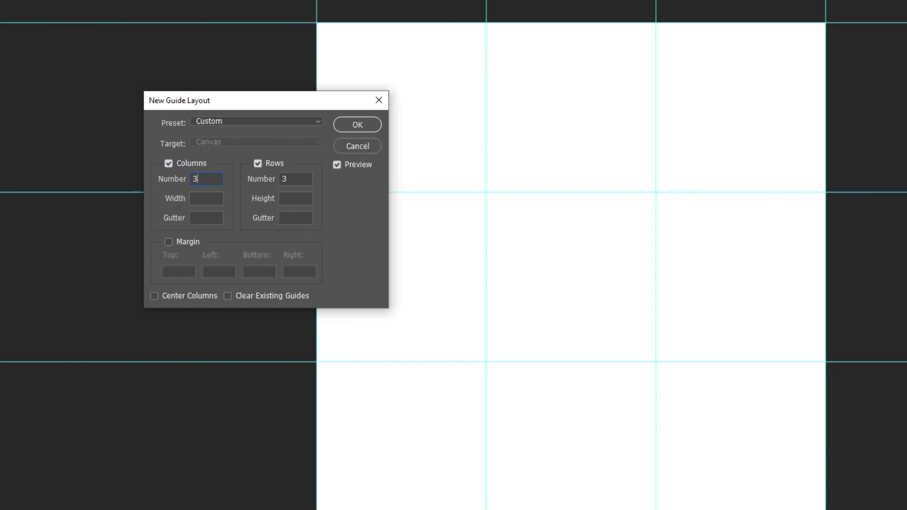
click(260, 163)
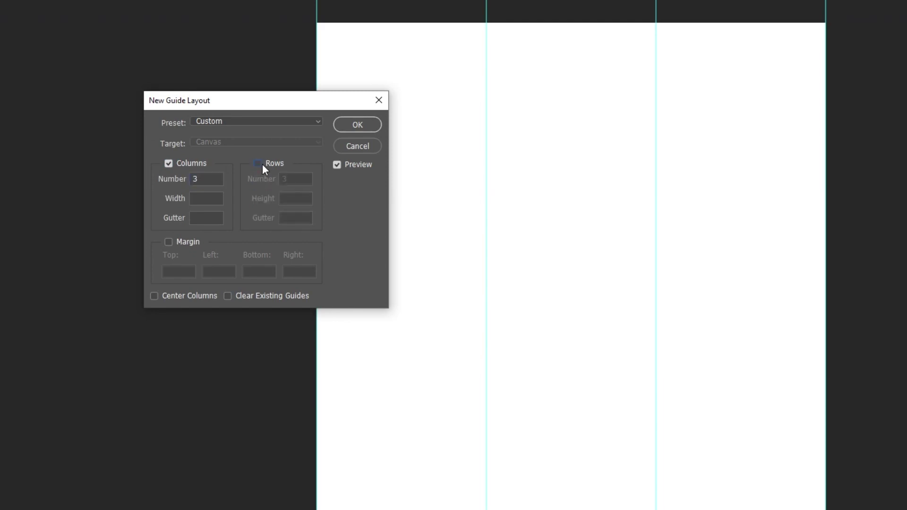
click(260, 163)
text(3)
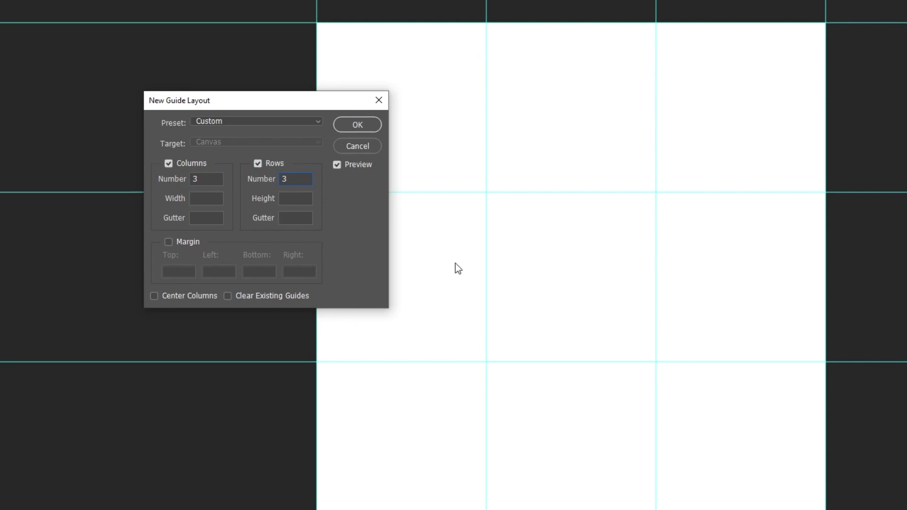
click(358, 126)
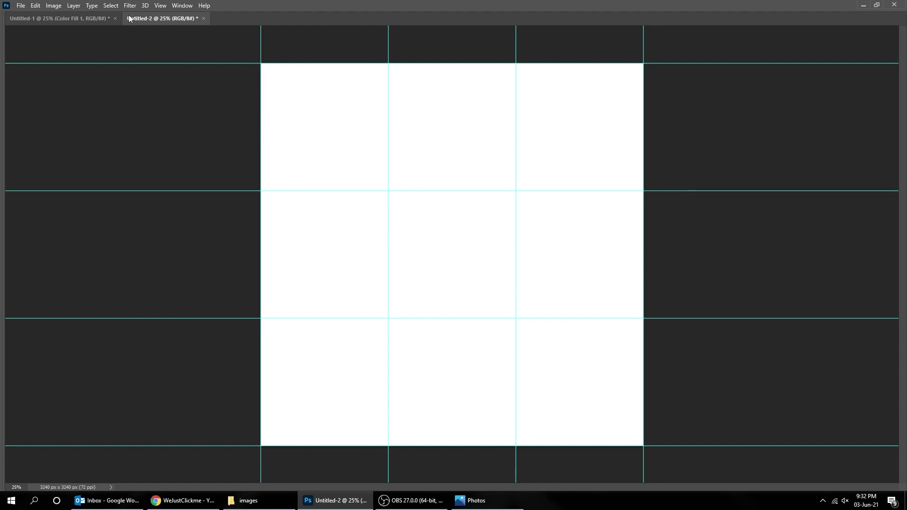
- Lock the guides on the square canvas and check the Snap To options
click(160, 6)
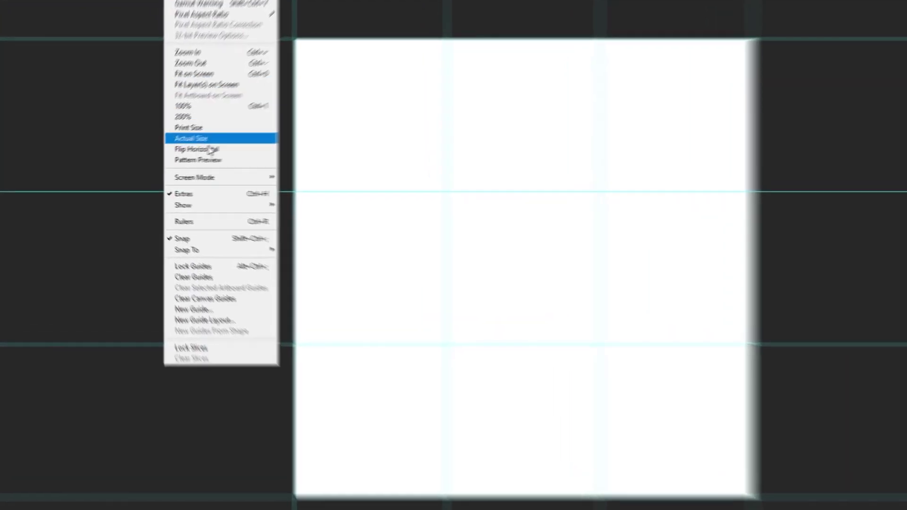
click(239, 278)
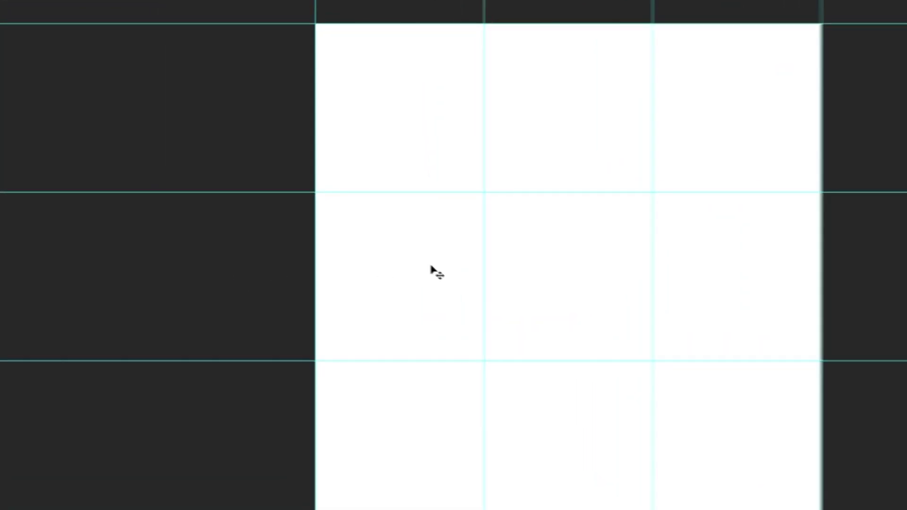
click(160, 5)
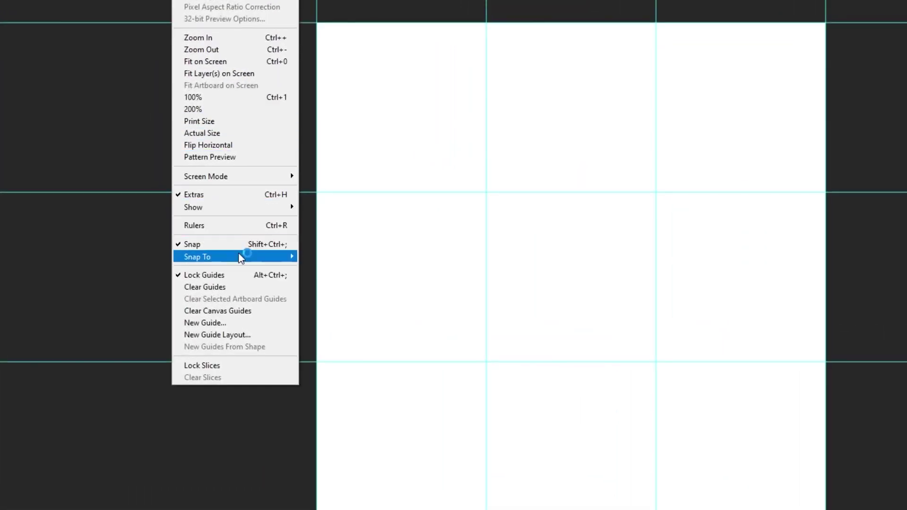
mouse_move(239, 259)
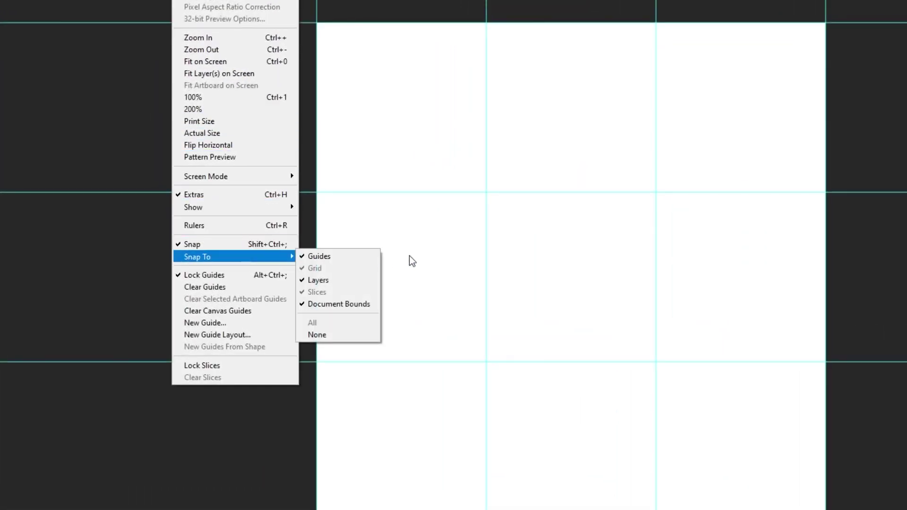
click(451, 250)
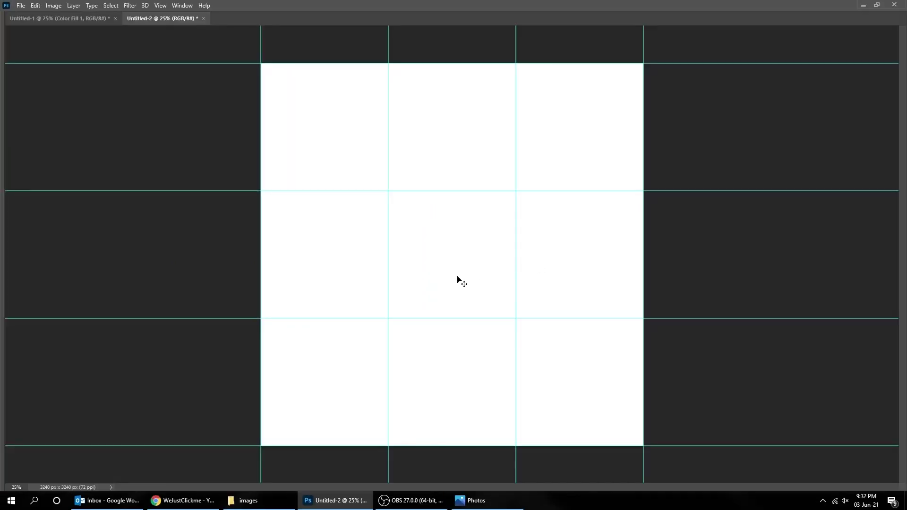
click(21, 6)
- Open Save for Web (Legacy) for Untitled-2, preview at 12%, with JPEG quality 100
mouse_move(69, 142)
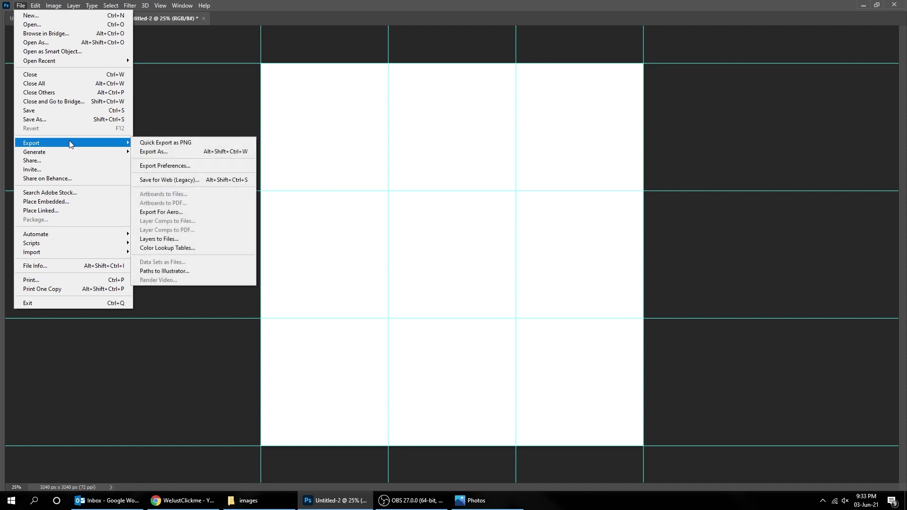
click(199, 181)
right_click(433, 219)
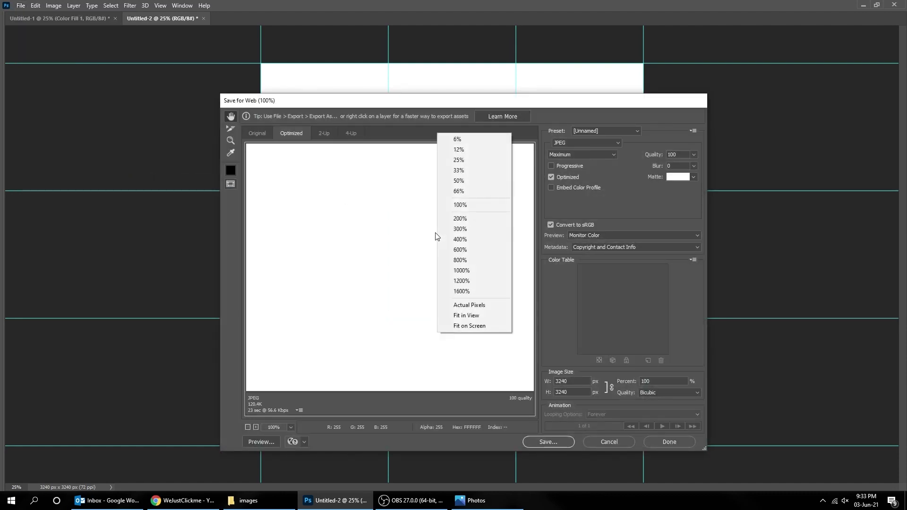
click(471, 153)
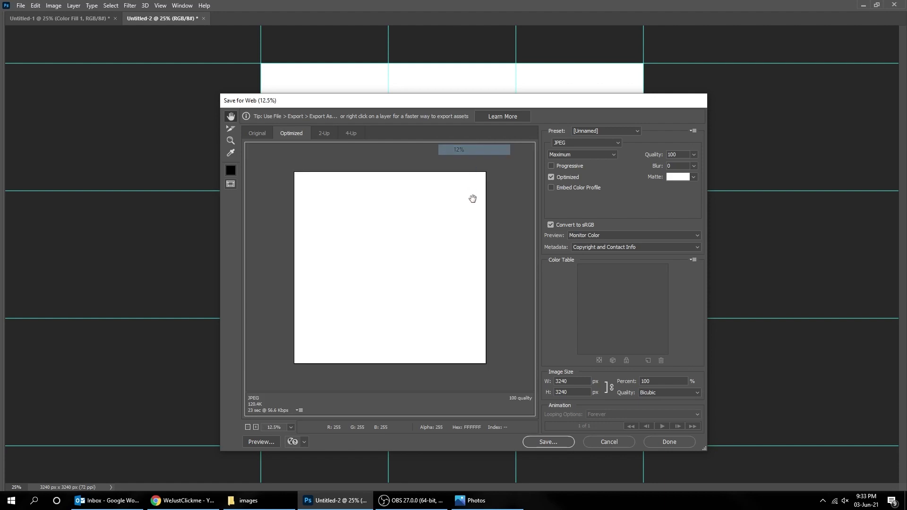
click(570, 150)
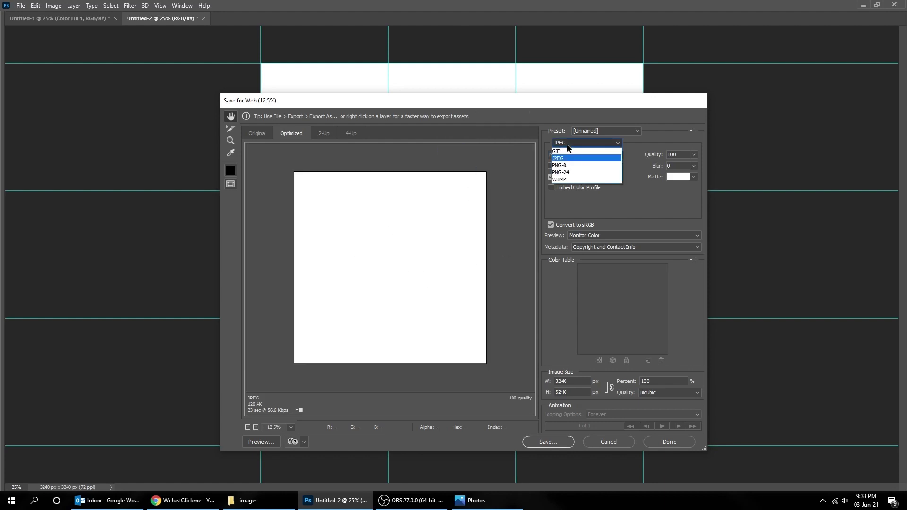
click(573, 163)
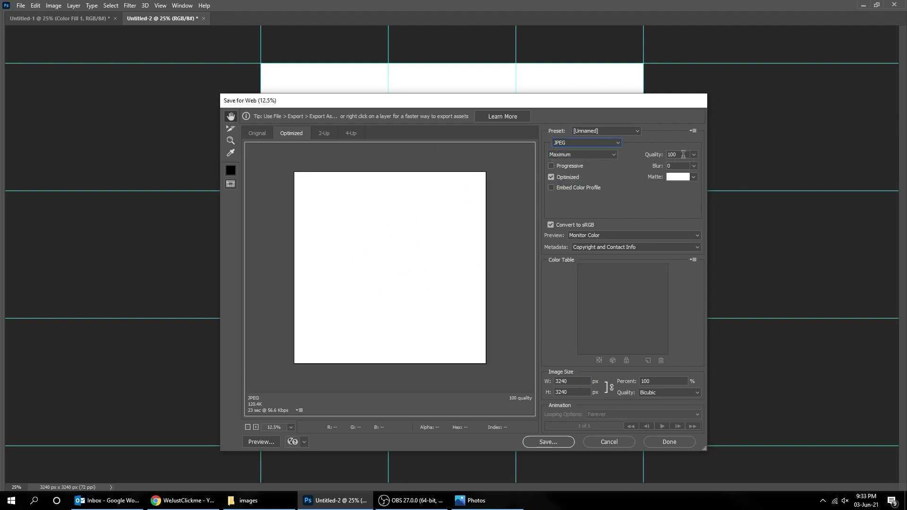
click(690, 154)
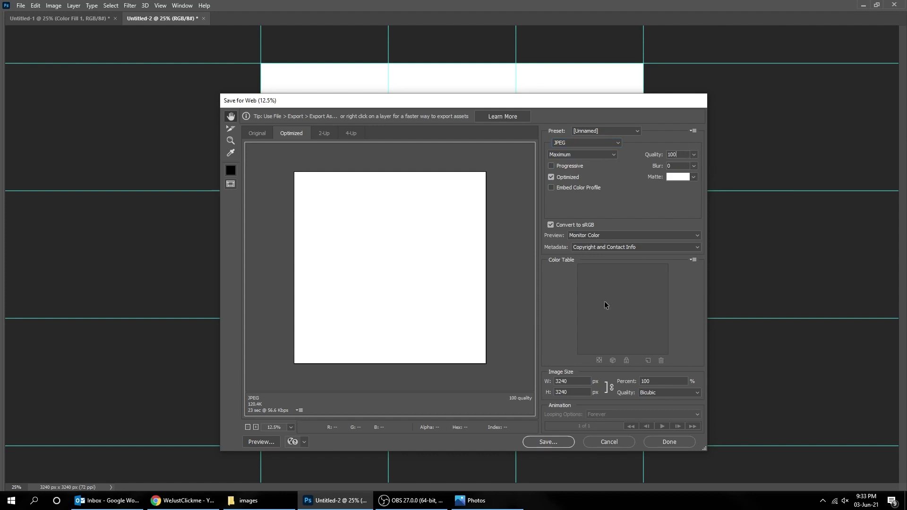